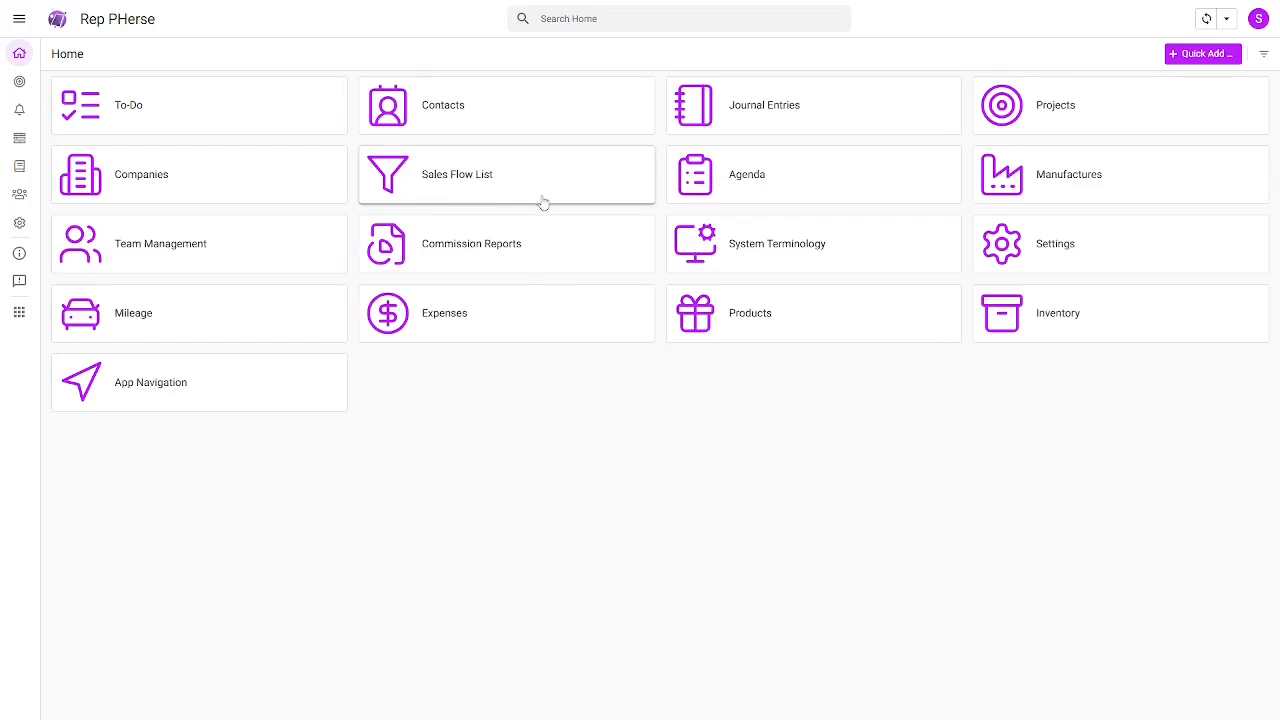
Create a sales flow titled "Made A Bakers Dozen Promo", described as "They are doing a bakers dozen promo", with its focus on Contacts.
{"action": "left_click", "coordinate": [466, 190]}
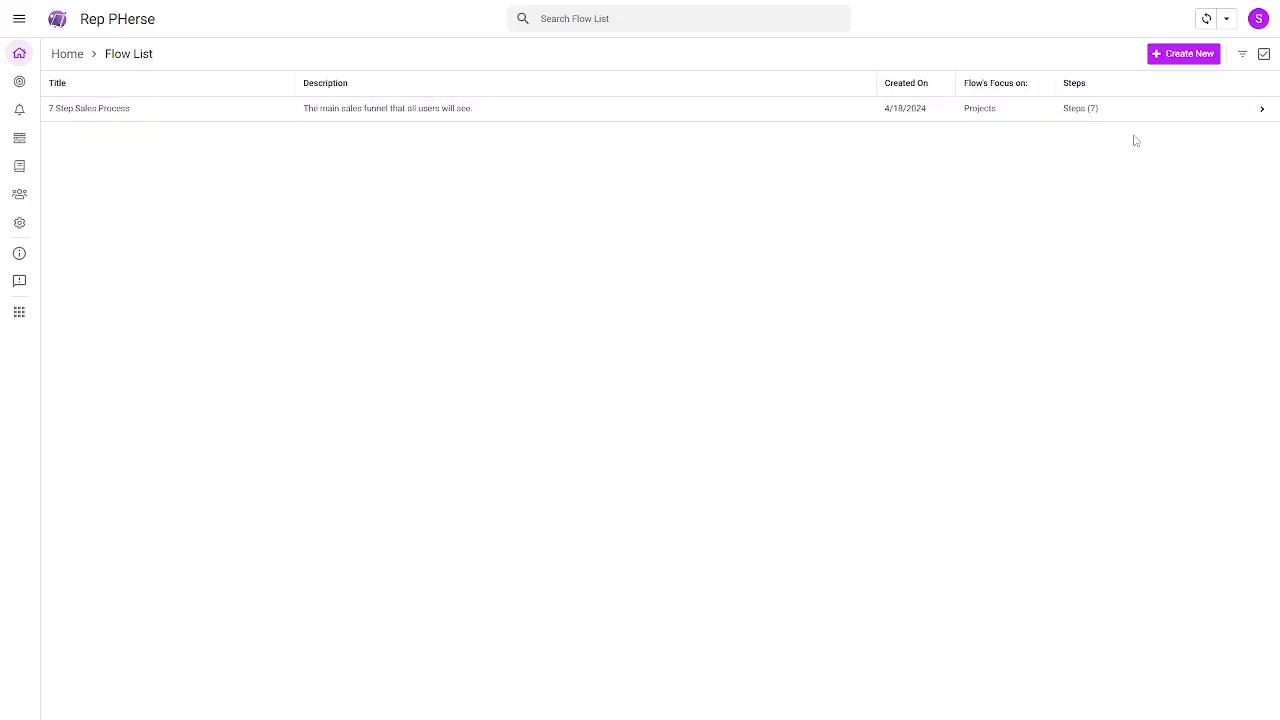
{"action": "left_click", "coordinate": [1185, 61]}
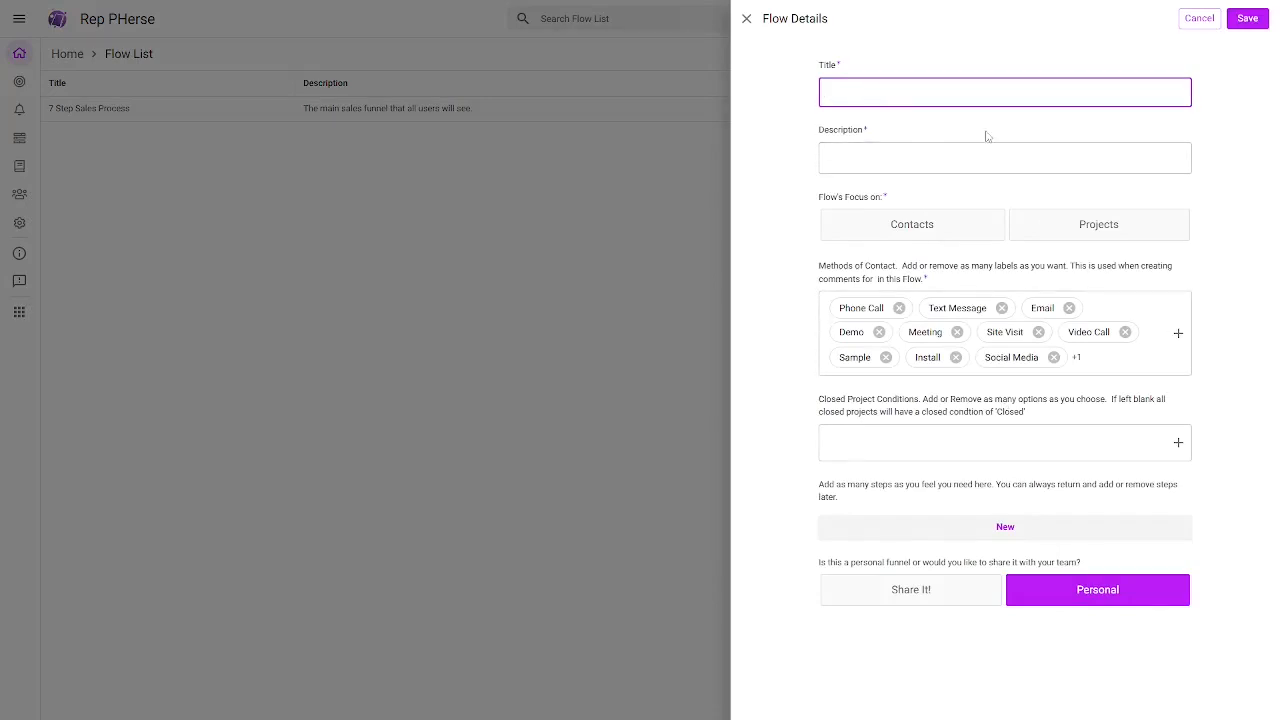
{"action": "type", "text": "Made A Promo"}
{"action": "left_click_drag", "start_coordinate": [934, 92], "coordinate": [868, 92]}
{"action": "type", "text": "Bakers Dozen Promo"}
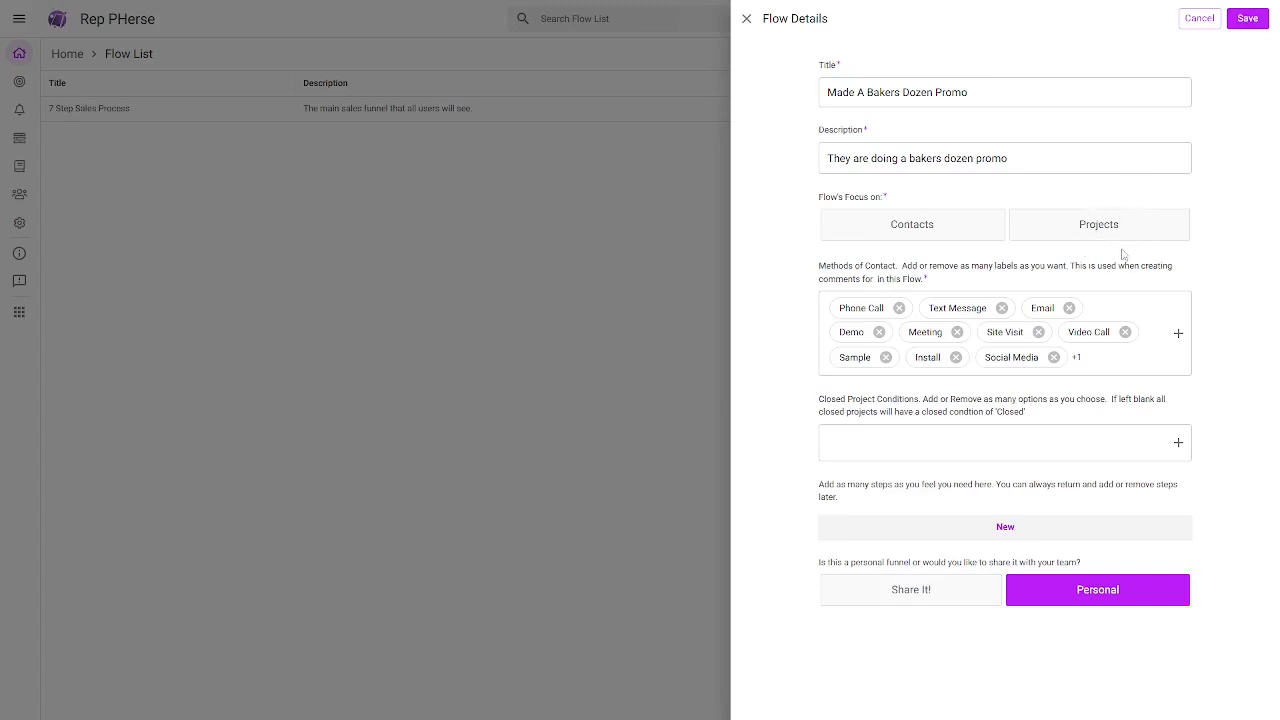
{"action": "left_click", "coordinate": [884, 231]}
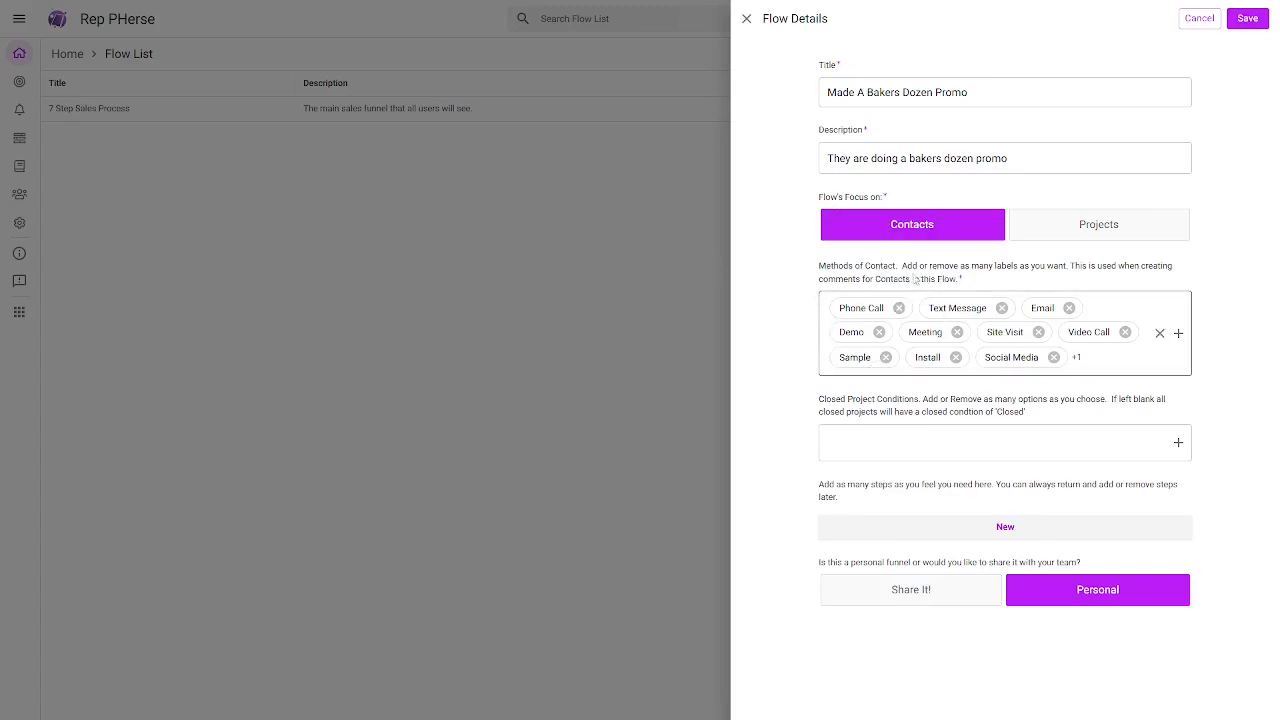
Remove PO, Social Media, Install, Sample, Demo and Site Visit from the flow's methods of contact.
{"action": "left_click", "coordinate": [1054, 357]}
{"action": "left_click", "coordinate": [1018, 357]}
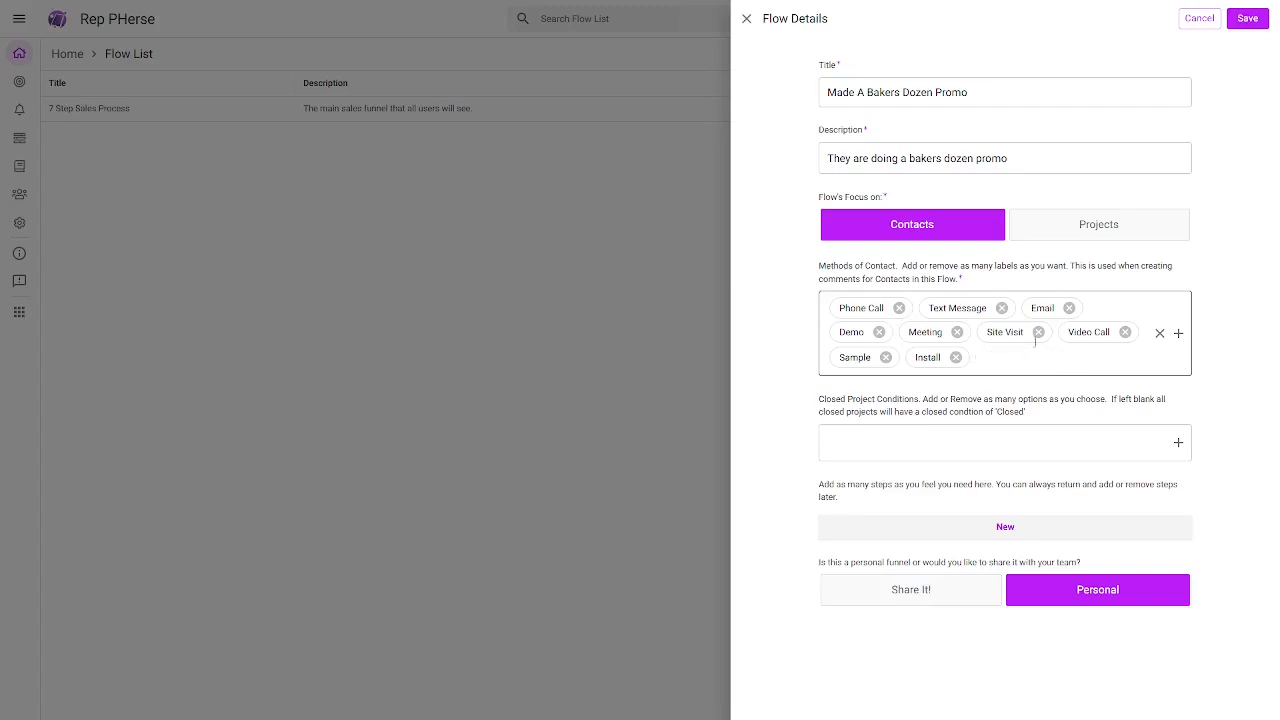
{"action": "left_click", "coordinate": [956, 357]}
{"action": "left_click", "coordinate": [885, 358]}
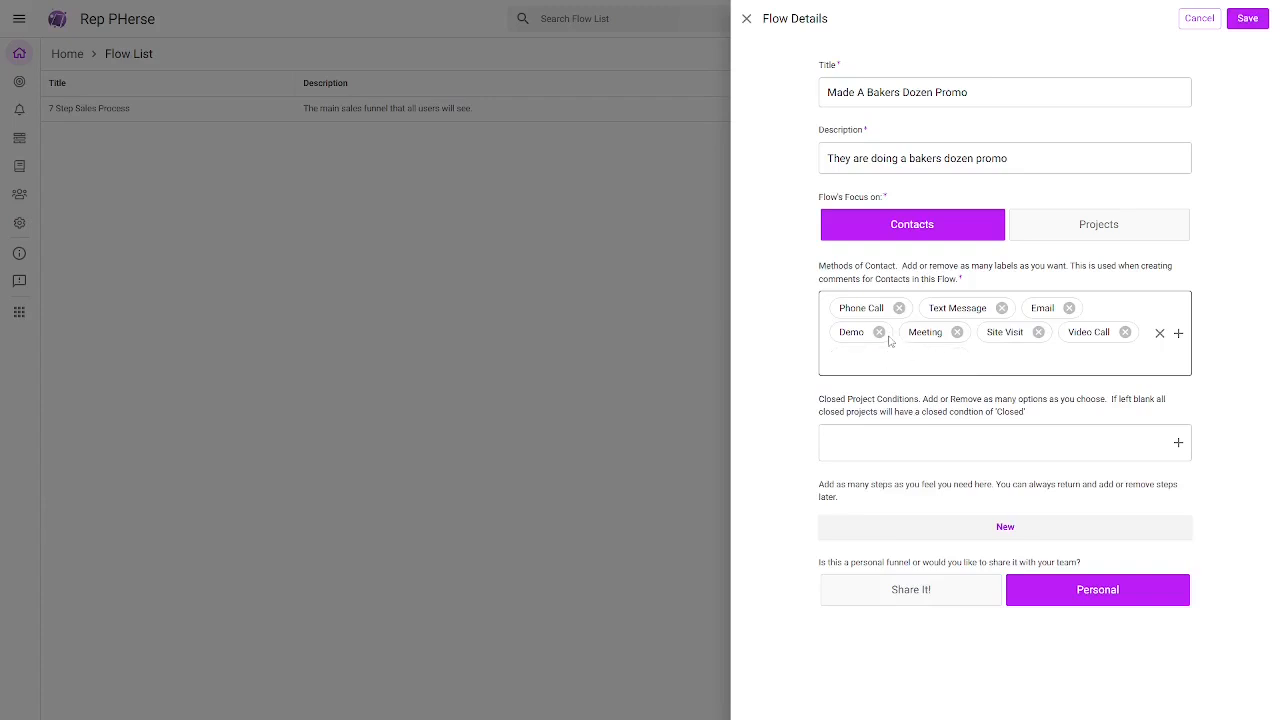
{"action": "left_click", "coordinate": [879, 332]}
{"action": "left_click", "coordinate": [969, 333]}
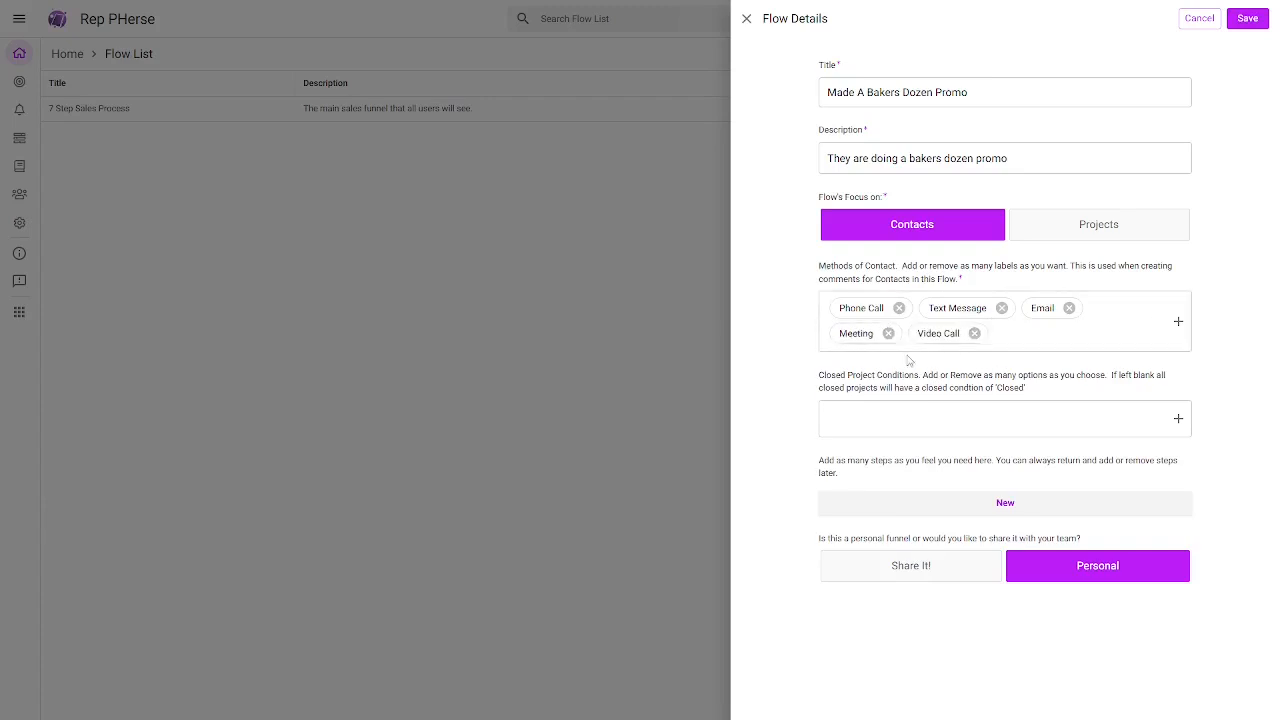
Add a custom method of contact named "add extra method" to the flow.
{"action": "left_click", "coordinate": [1048, 339]}
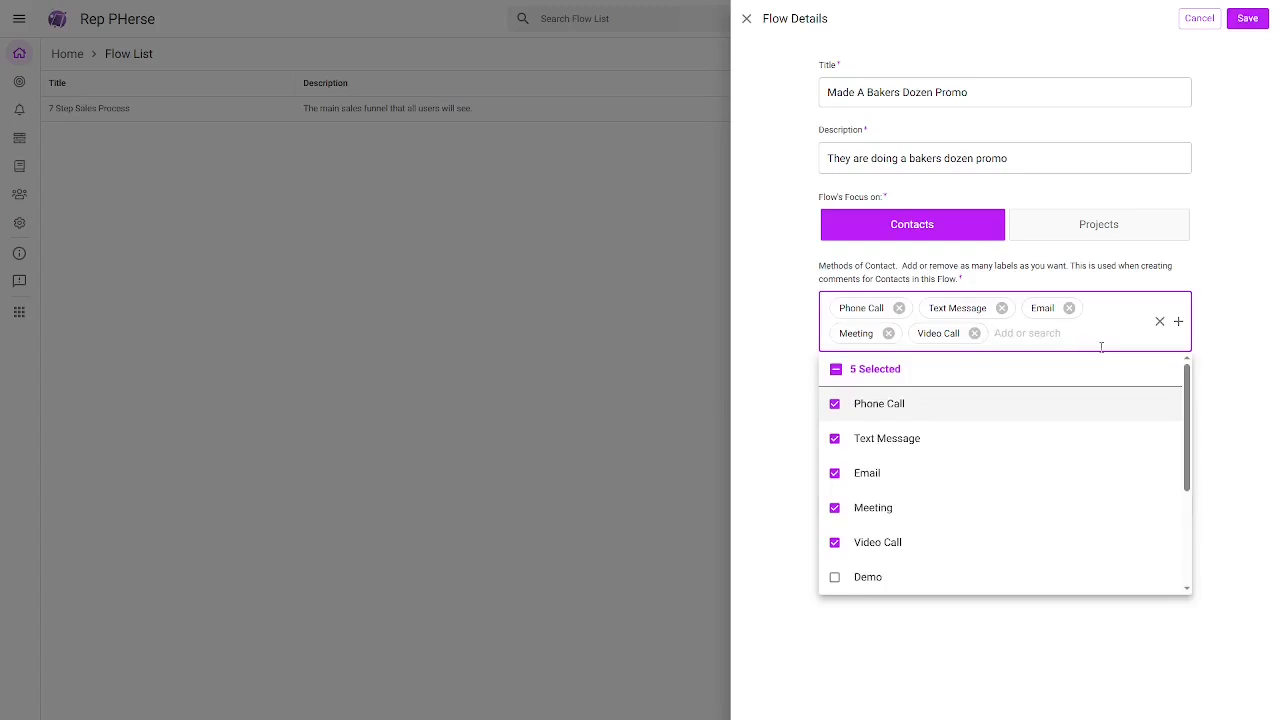
{"action": "type", "text": "add ext"}
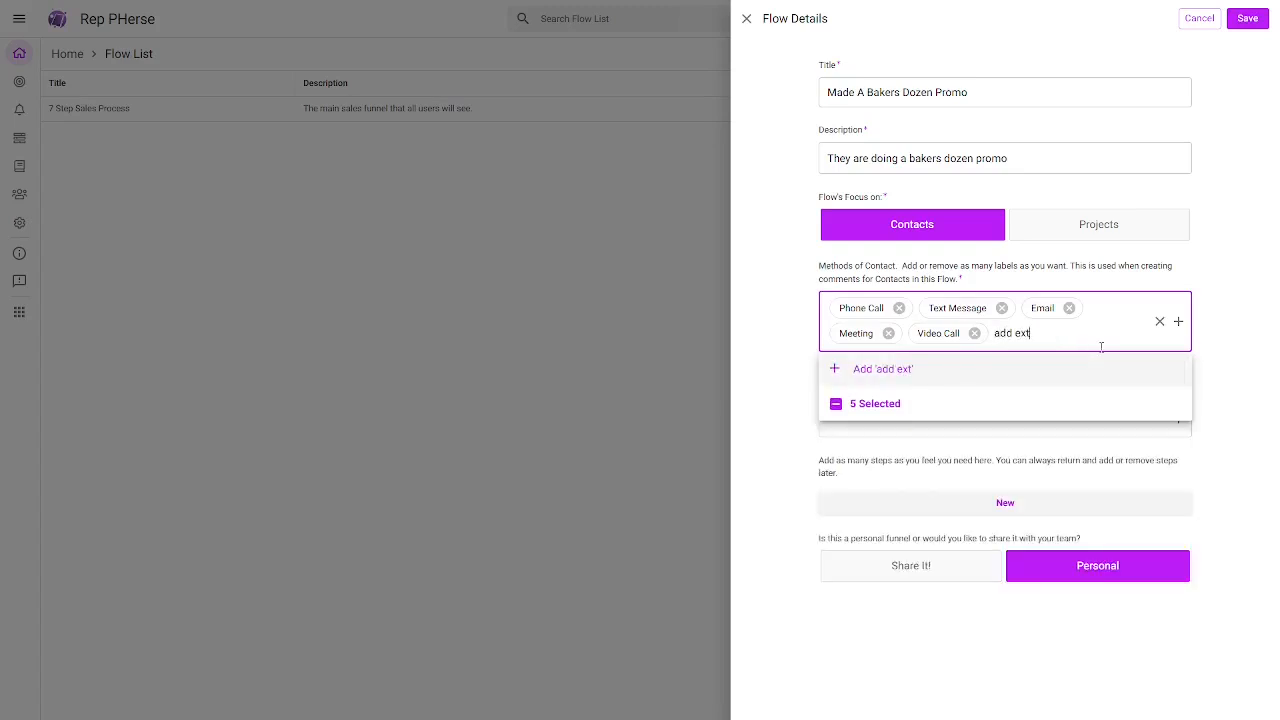
{"action": "type", "text": "tra method"}
{"action": "key", "text": "Return"}
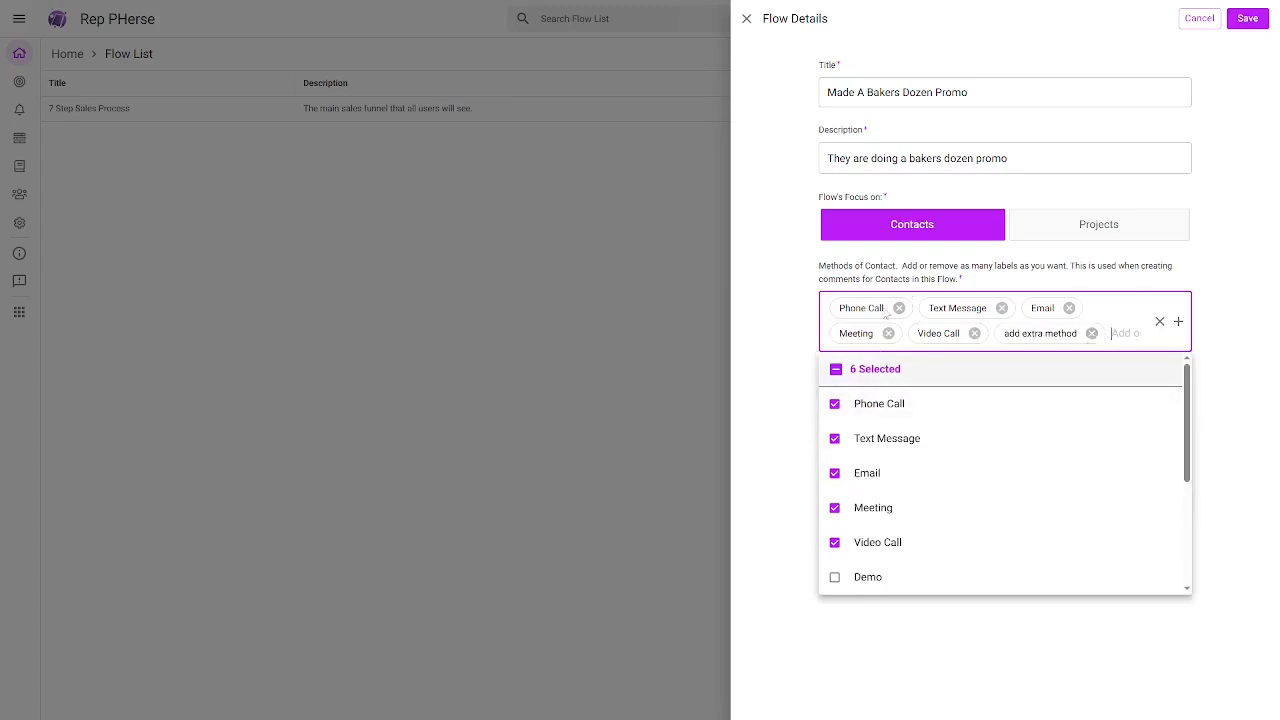
Look through the available contact methods and remove the custom "add extra method" entry from the flow.
{"action": "scroll", "coordinate": [963, 518], "scroll_direction": "down", "scroll_amount": 3}
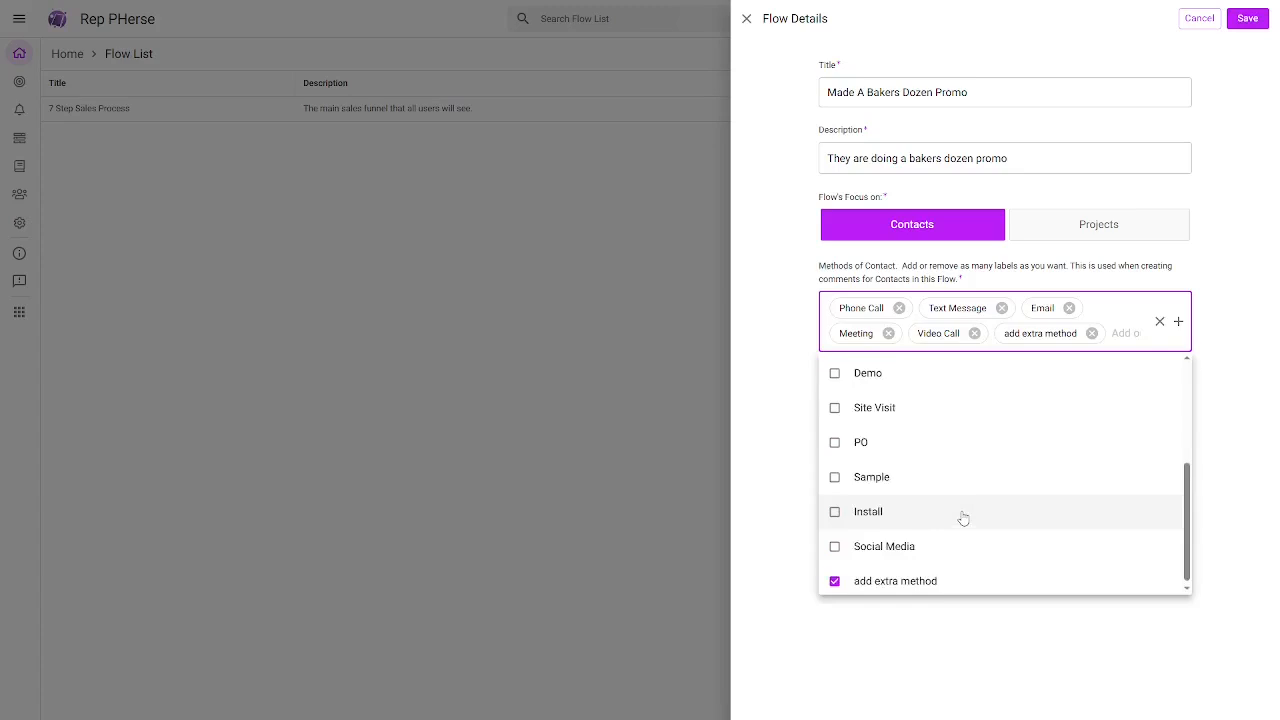
{"action": "scroll", "coordinate": [877, 394], "scroll_direction": "up", "scroll_amount": 5}
{"action": "scroll", "coordinate": [940, 449], "scroll_direction": "down", "scroll_amount": 5}
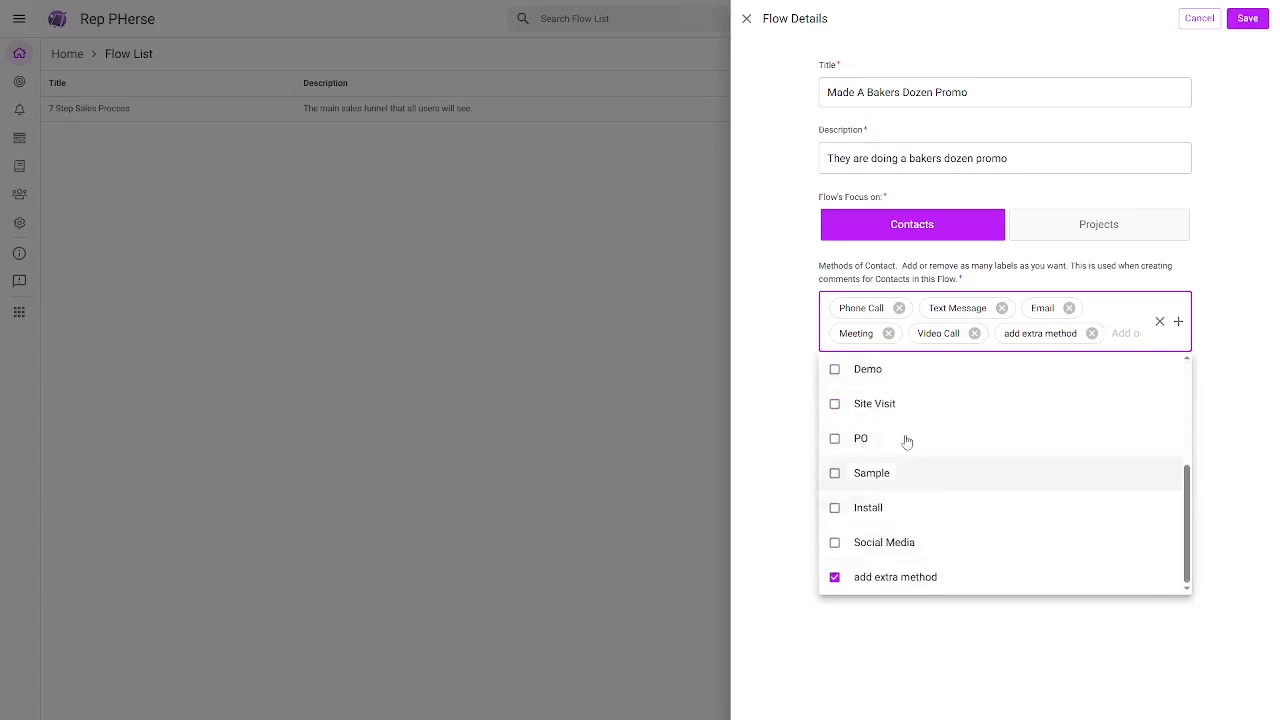
{"action": "scroll", "coordinate": [914, 494], "scroll_direction": "up", "scroll_amount": 5}
{"action": "scroll", "coordinate": [897, 455], "scroll_direction": "down", "scroll_amount": 5}
{"action": "scroll", "coordinate": [898, 466], "scroll_direction": "up", "scroll_amount": 5}
{"action": "left_click", "coordinate": [1091, 333]}
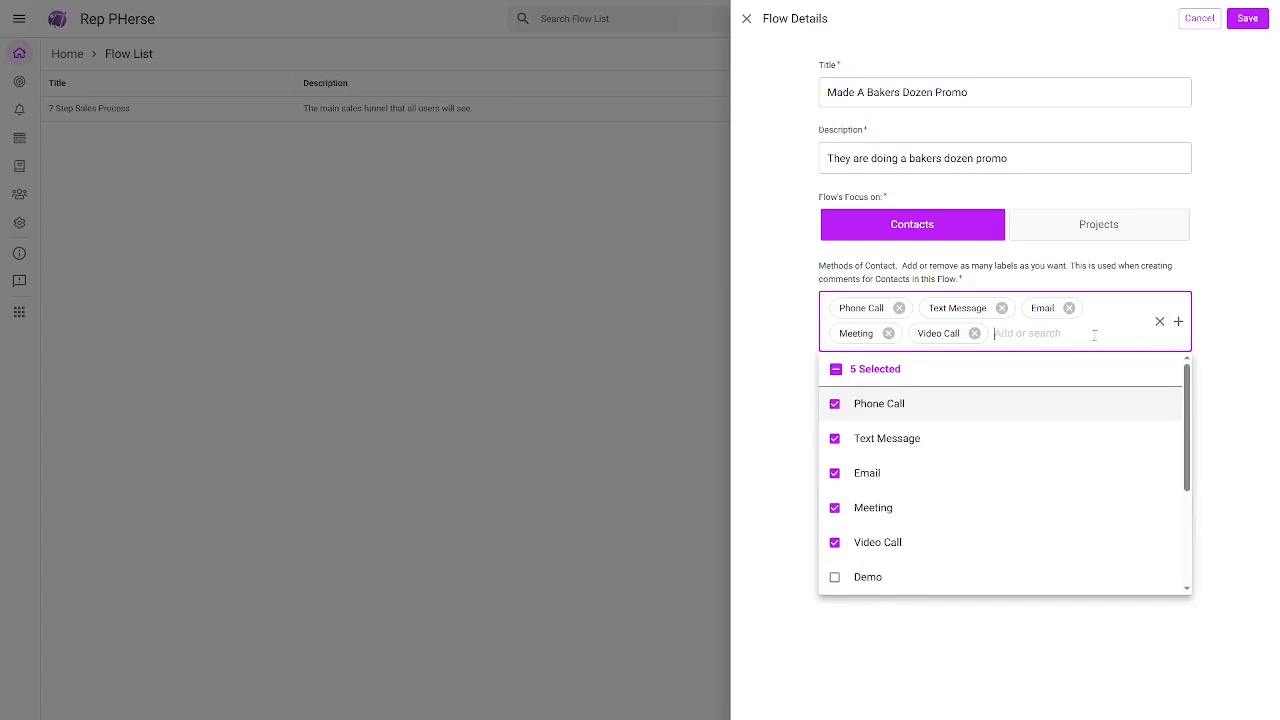
{"action": "left_click", "coordinate": [801, 318]}
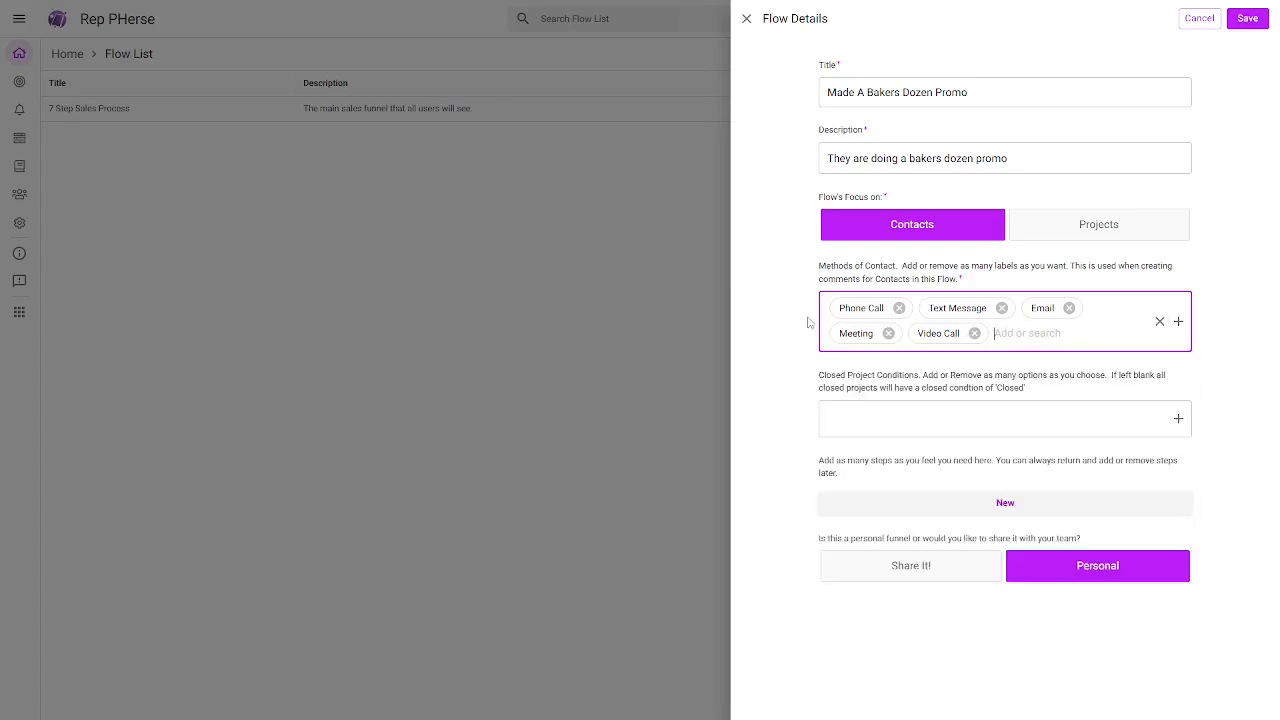
Add "Not interested" as a custom closed project condition for the flow.
{"action": "left_click", "coordinate": [883, 421]}
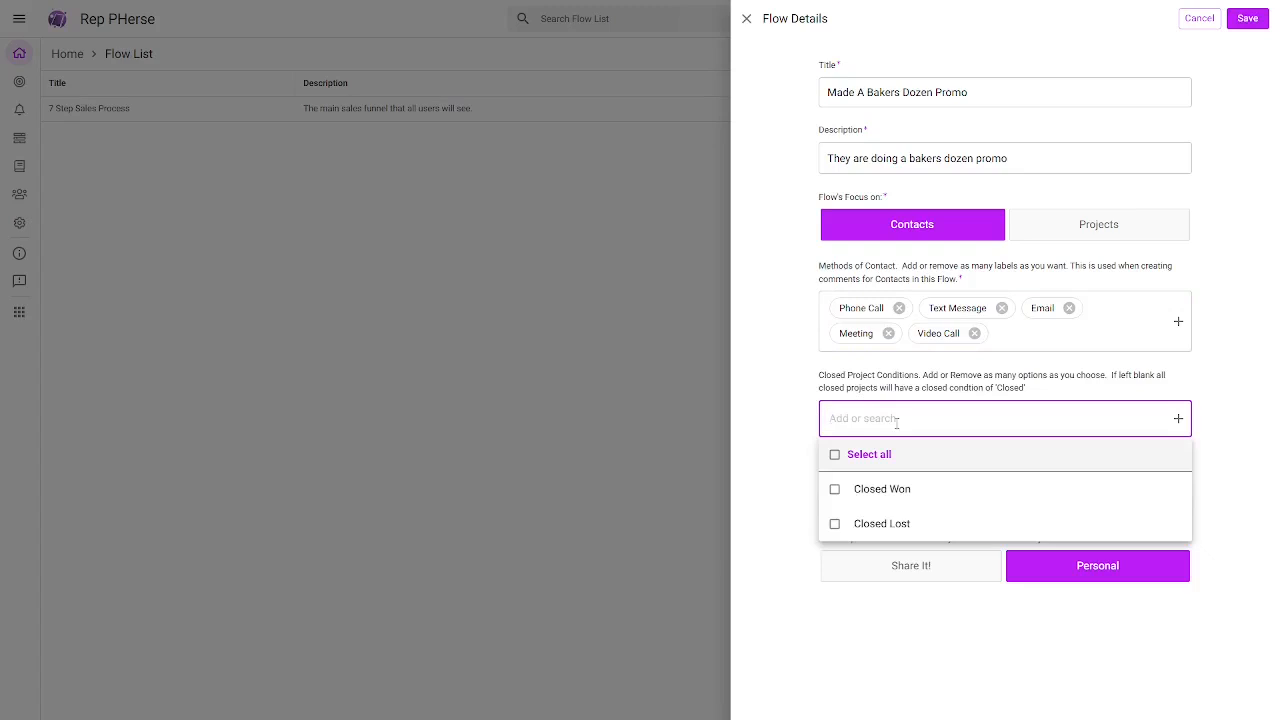
{"action": "left_click", "coordinate": [794, 395]}
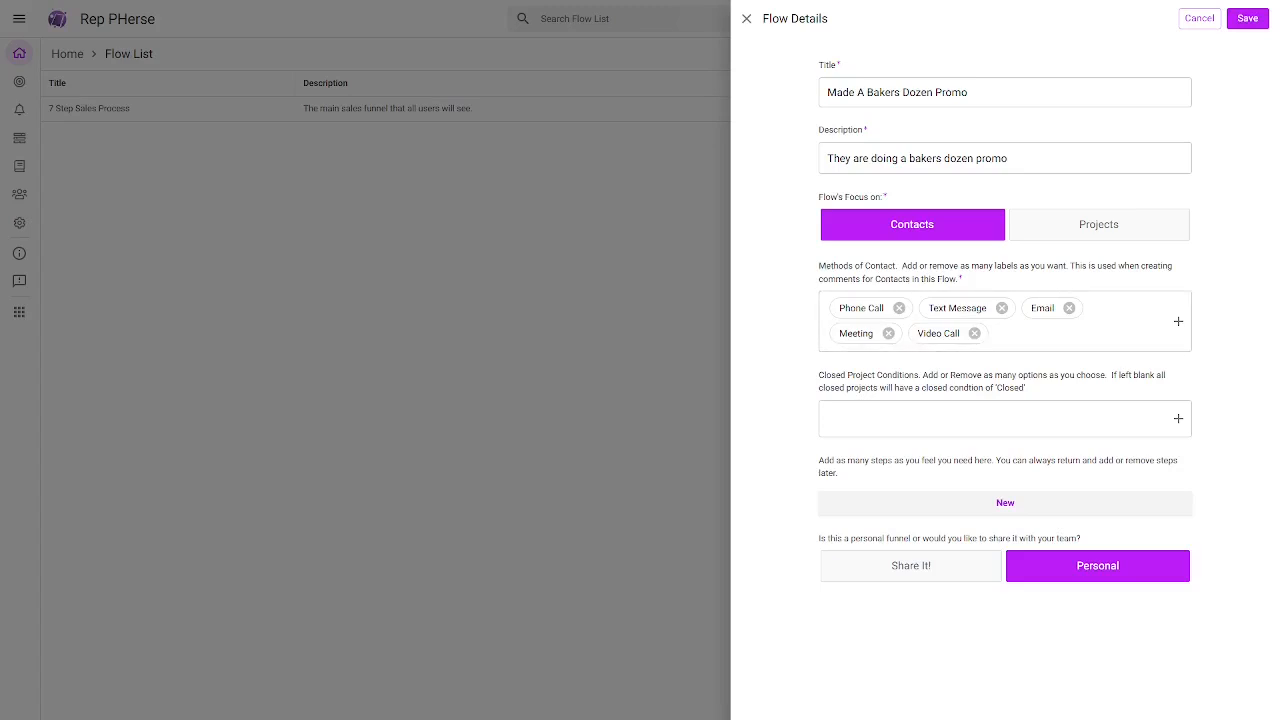
{"action": "left_click", "coordinate": [935, 418]}
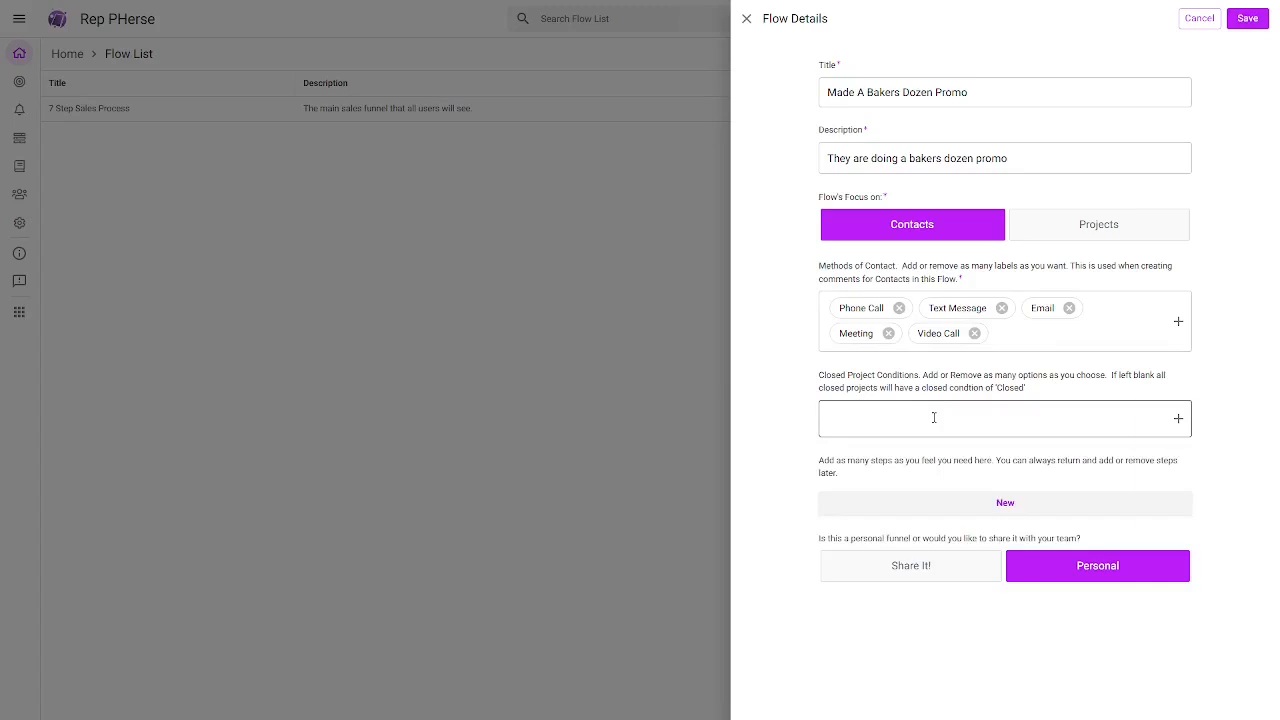
{"action": "type", "text": "Not interested"}
{"action": "key", "text": "Return"}
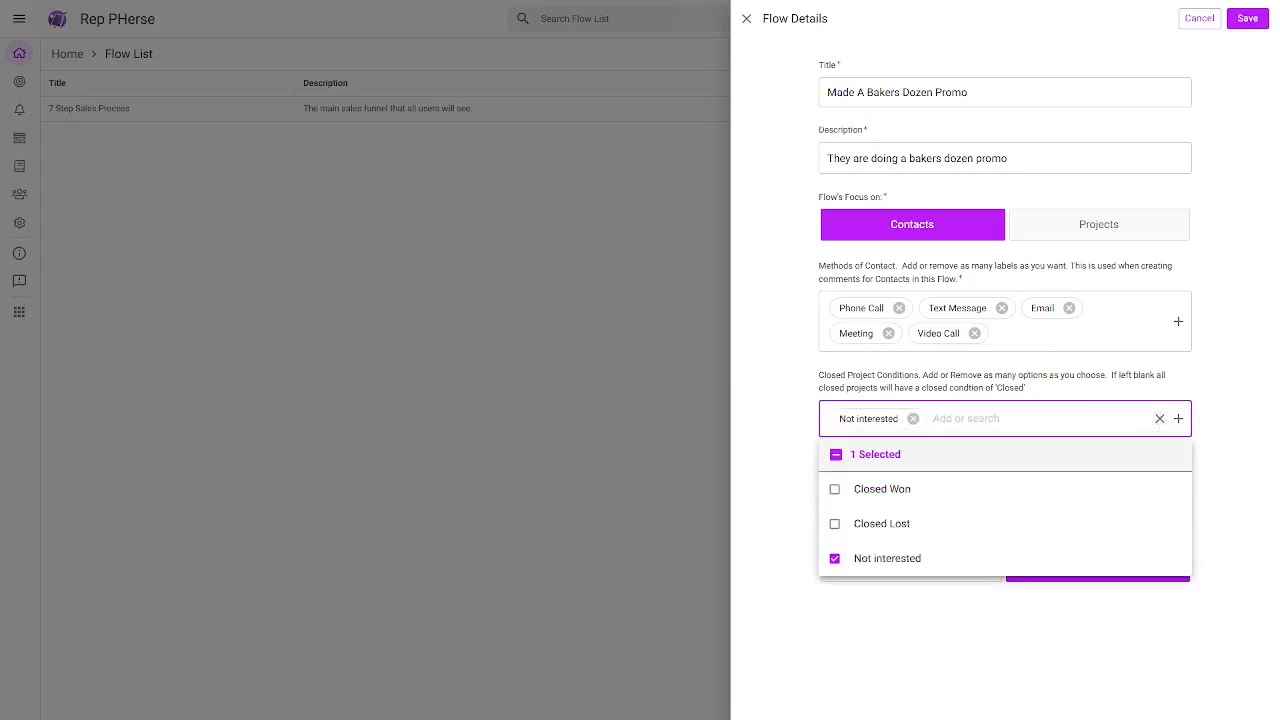
{"action": "key", "text": "Tab"}
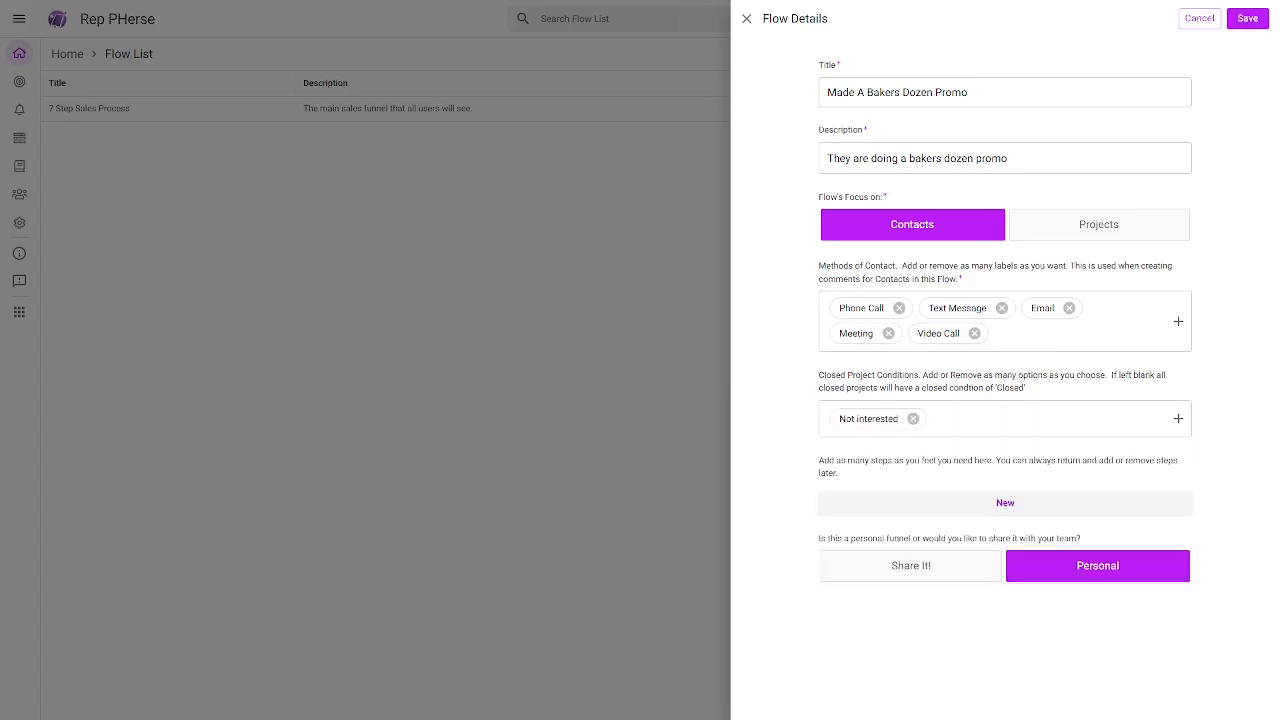
Add "Bought Promo" and "No Response" as further closed project conditions for the flow.
{"action": "left_click", "coordinate": [1013, 420]}
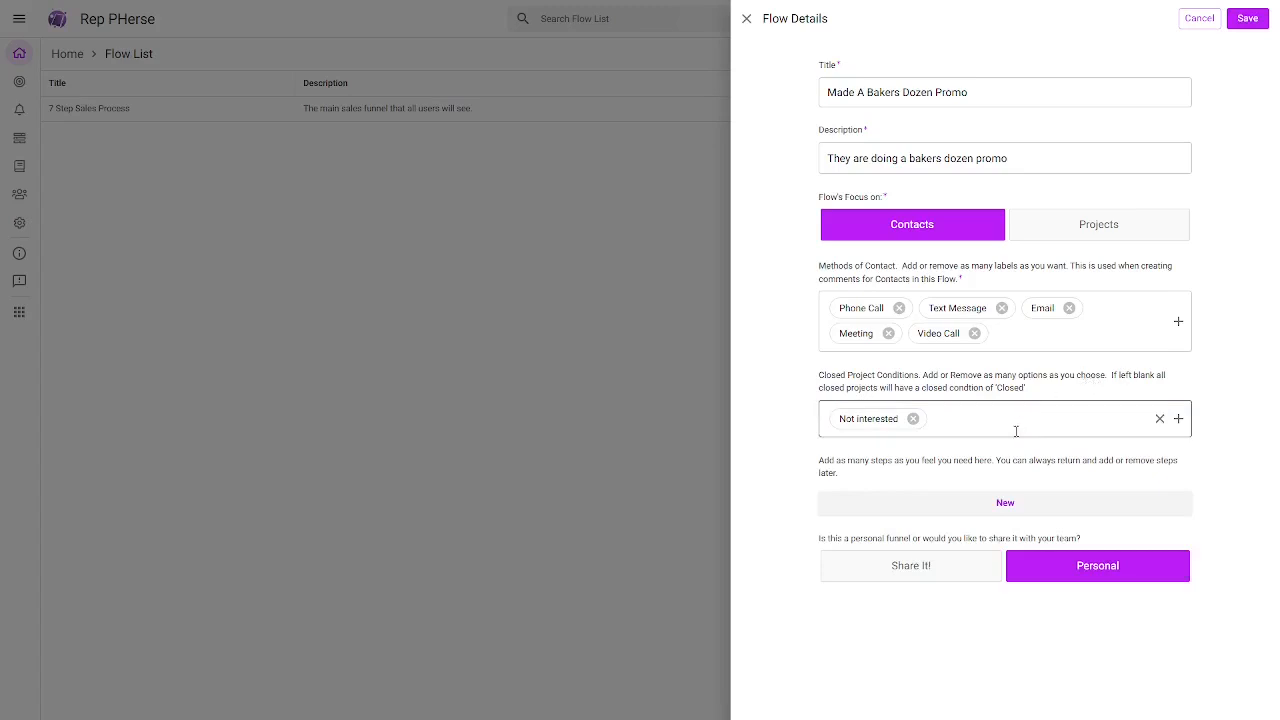
{"action": "type", "text": "Bought Promo"}
{"action": "key", "text": "Return"}
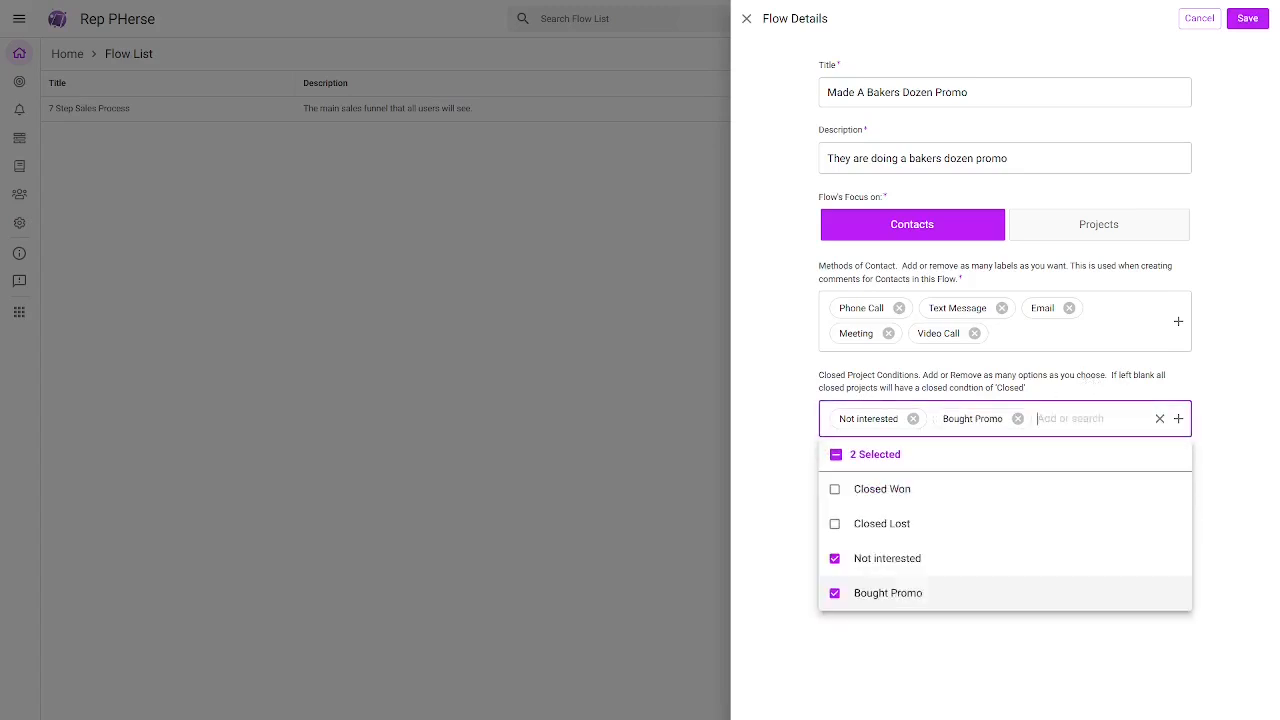
{"action": "key", "text": "Tab"}
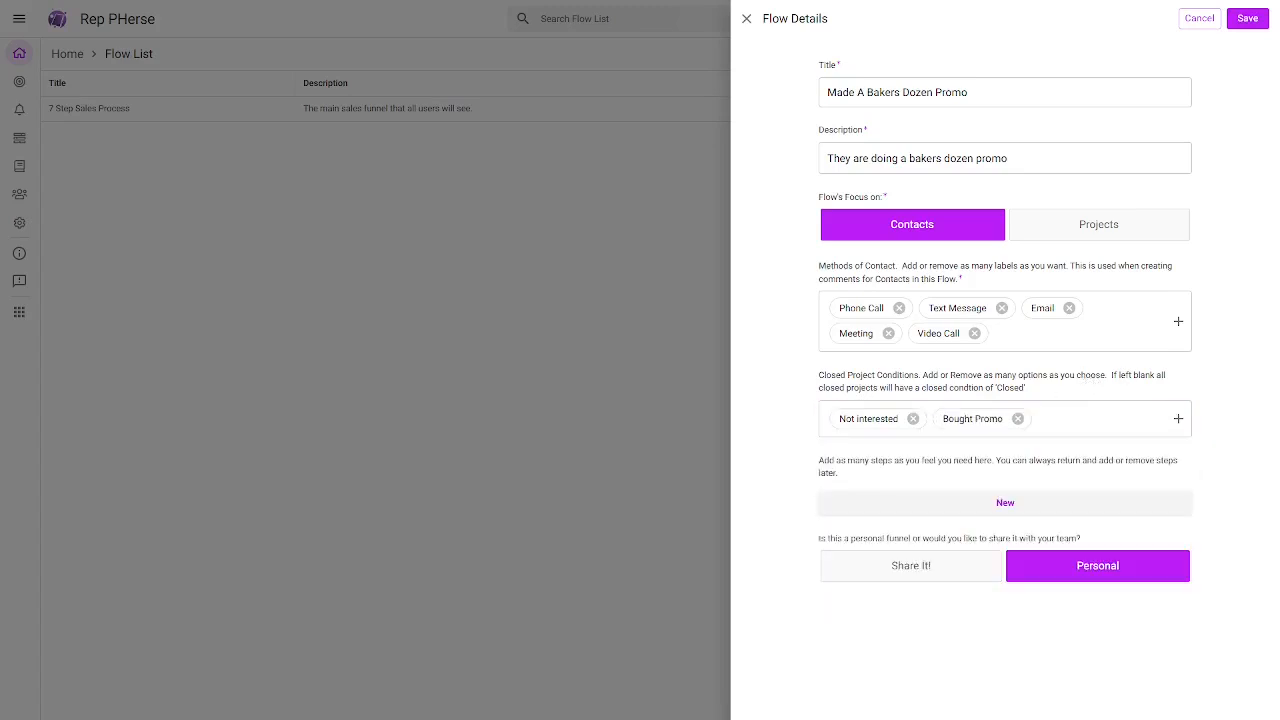
{"action": "left_click", "coordinate": [1078, 418]}
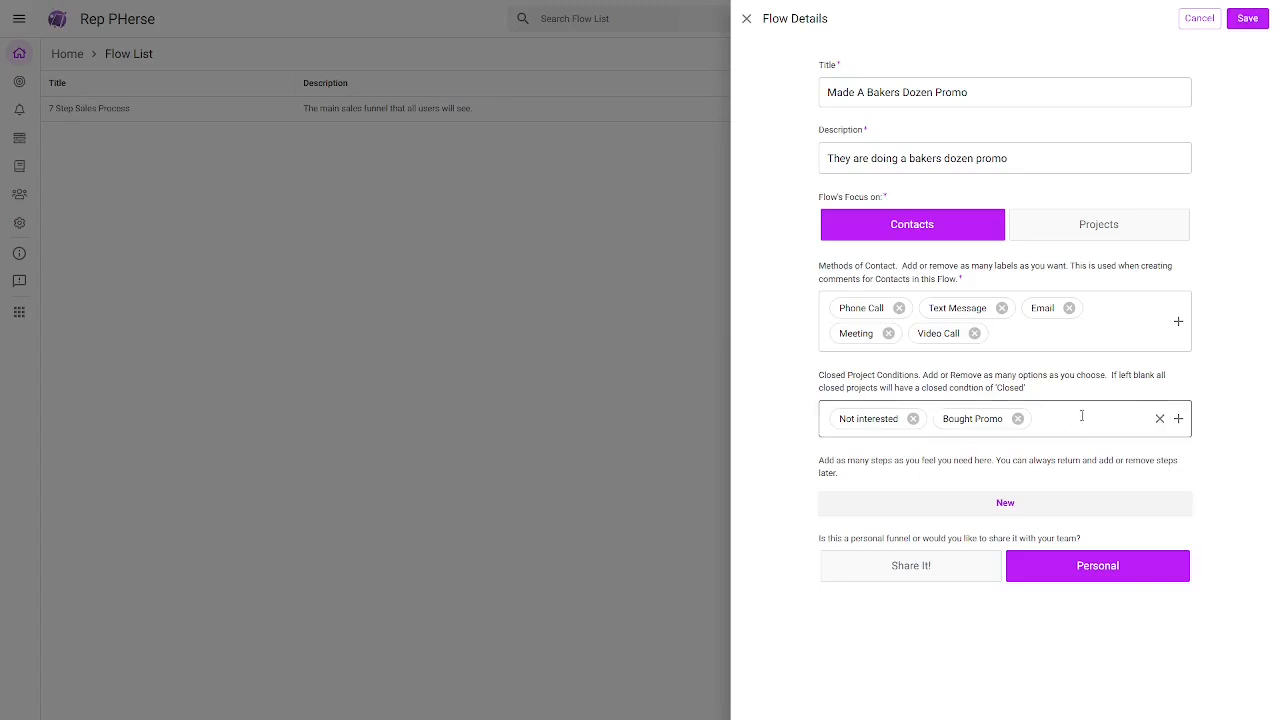
{"action": "type", "text": "No Response"}
{"action": "key", "text": "Return"}
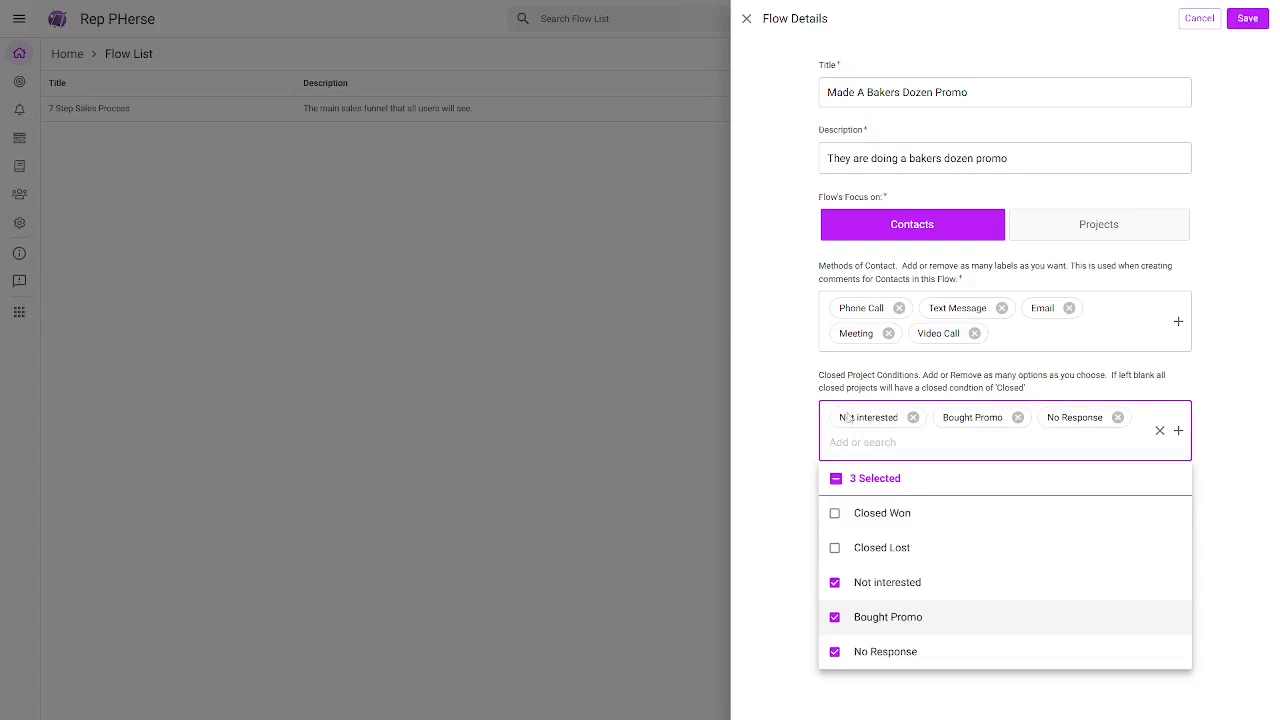
{"action": "left_click", "coordinate": [1002, 394]}
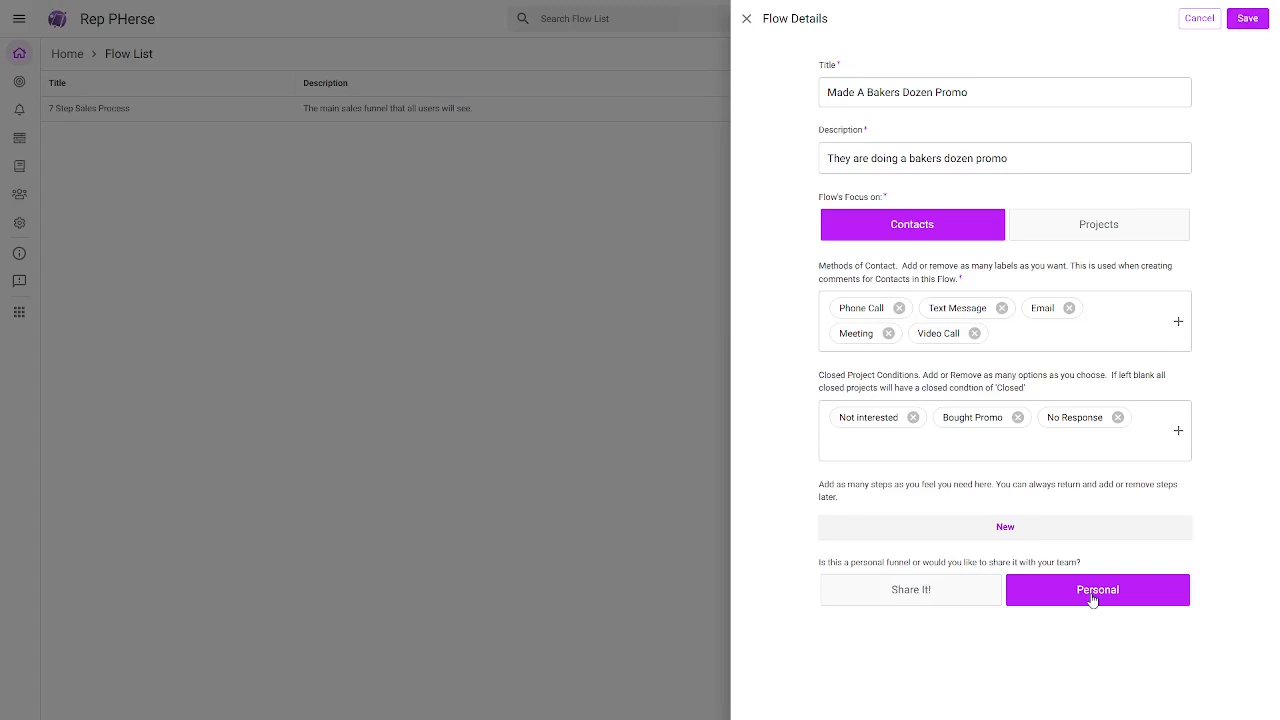
Set the flow to be shared with the team and save it.
{"action": "left_click", "coordinate": [886, 598]}
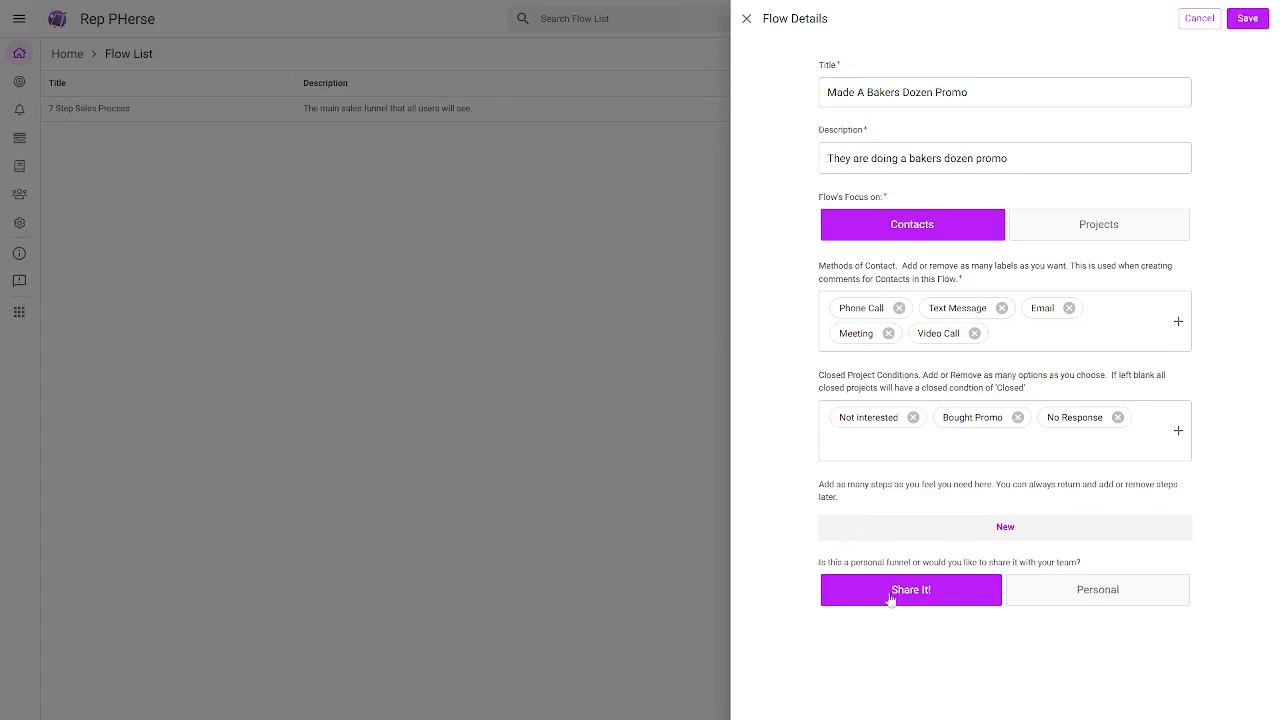
{"action": "left_click", "coordinate": [1248, 20]}
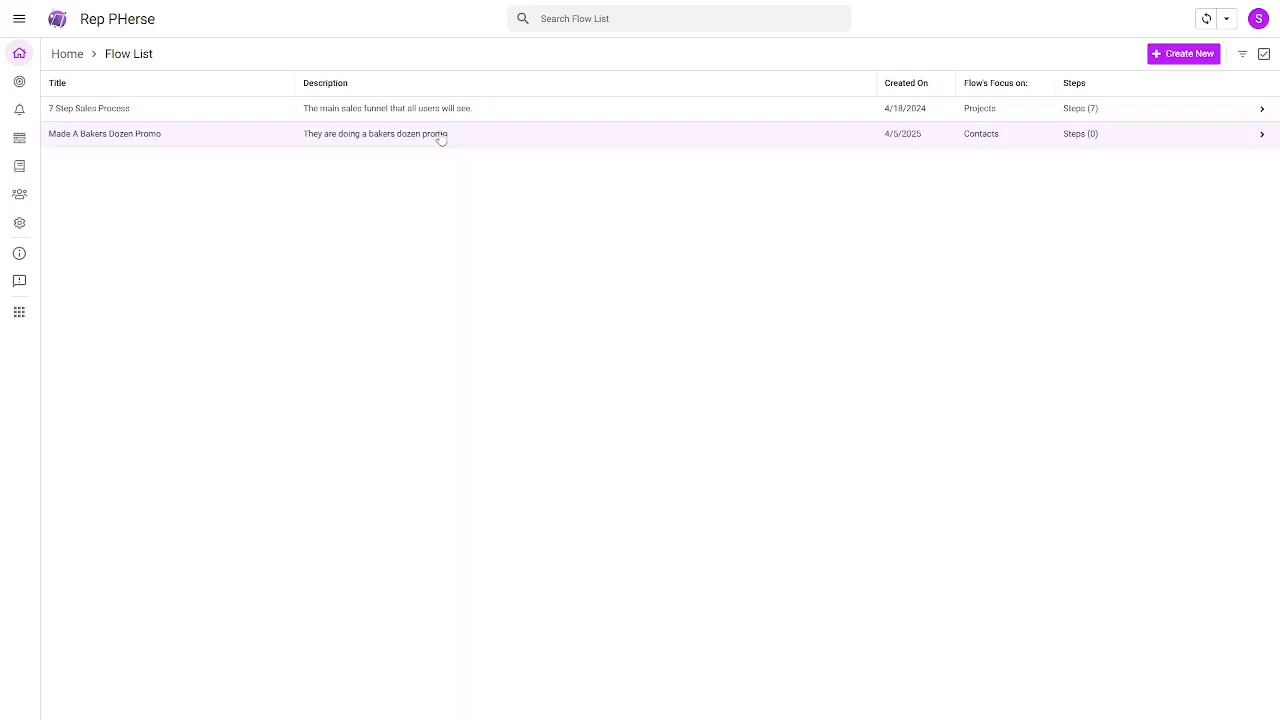
Open the "Made A Bakers Dozen Promo" flow and review its description, closed project options and contact methods.
{"action": "left_click", "coordinate": [375, 140]}
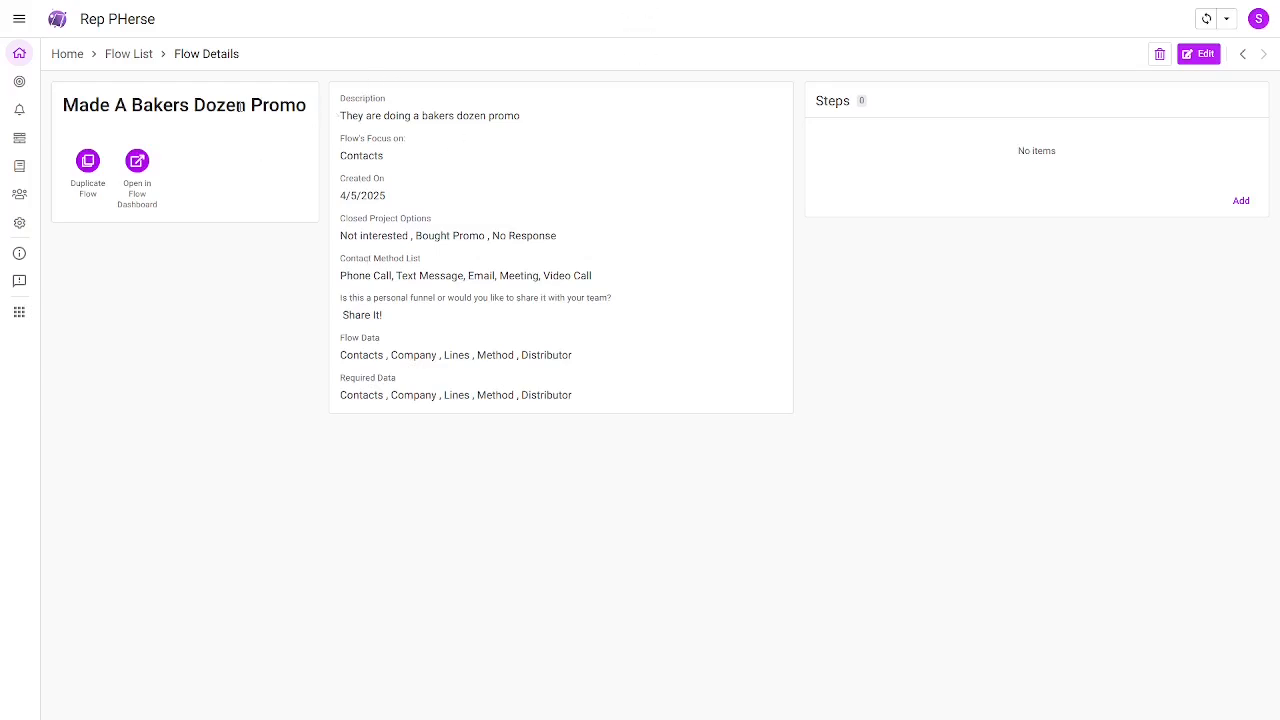
{"action": "left_click_drag", "start_coordinate": [340, 106], "coordinate": [340, 276]}
{"action": "left_click", "coordinate": [600, 291]}
{"action": "left_click", "coordinate": [584, 255]}
{"action": "left_click_drag", "start_coordinate": [583, 242], "coordinate": [345, 237]}
{"action": "left_click", "coordinate": [346, 237]}
Start a new step for the flow and name it "Lead Added".
{"action": "left_click", "coordinate": [1243, 204]}
{"action": "left_click", "coordinate": [1240, 203]}
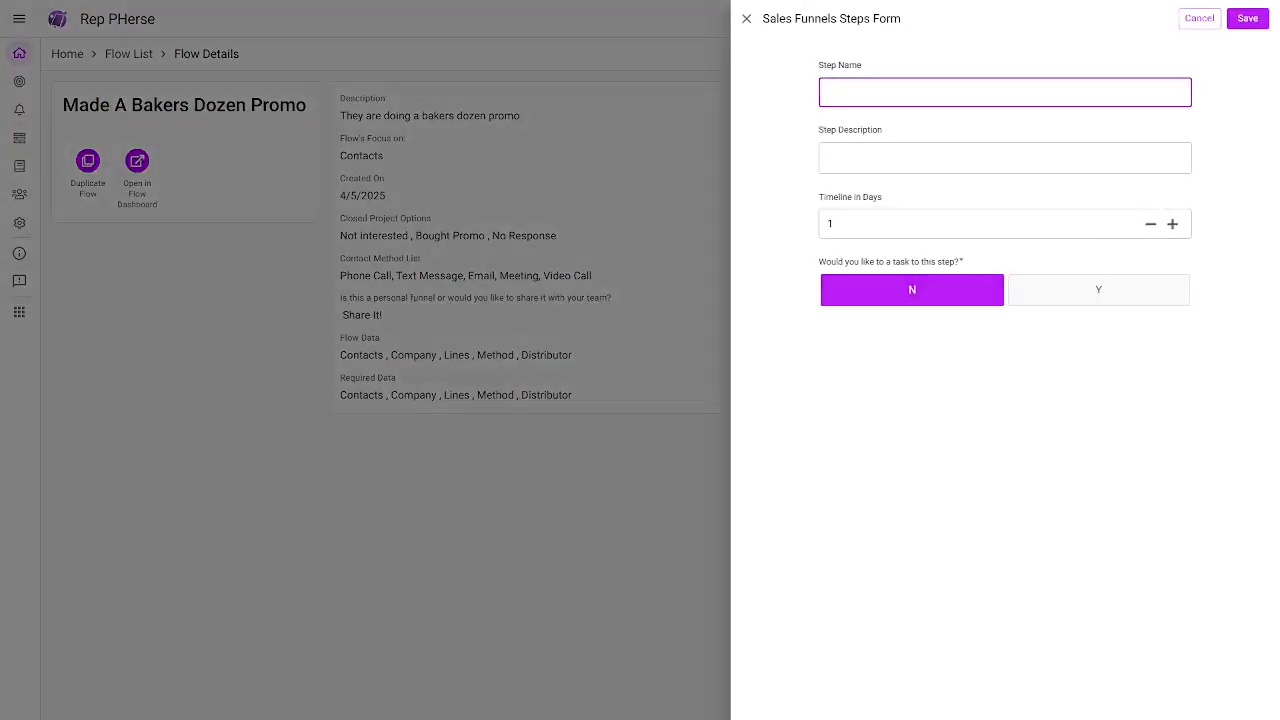
{"action": "left_click", "coordinate": [886, 95]}
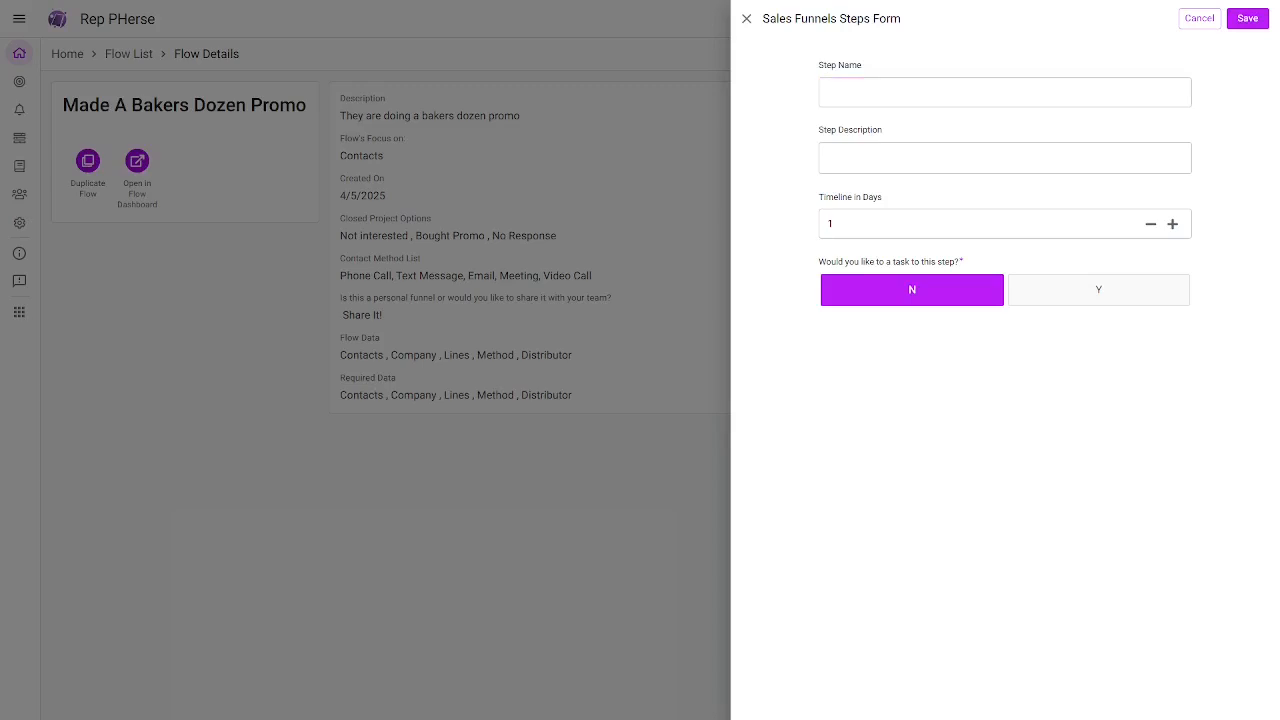
{"action": "left_click", "coordinate": [1052, 98]}
{"action": "type", "text": "Lead Added"}
Enter the step description "Call the contact to make them aware of the promo that is going on." and select the timeline in days.
{"action": "left_click", "coordinate": [939, 157]}
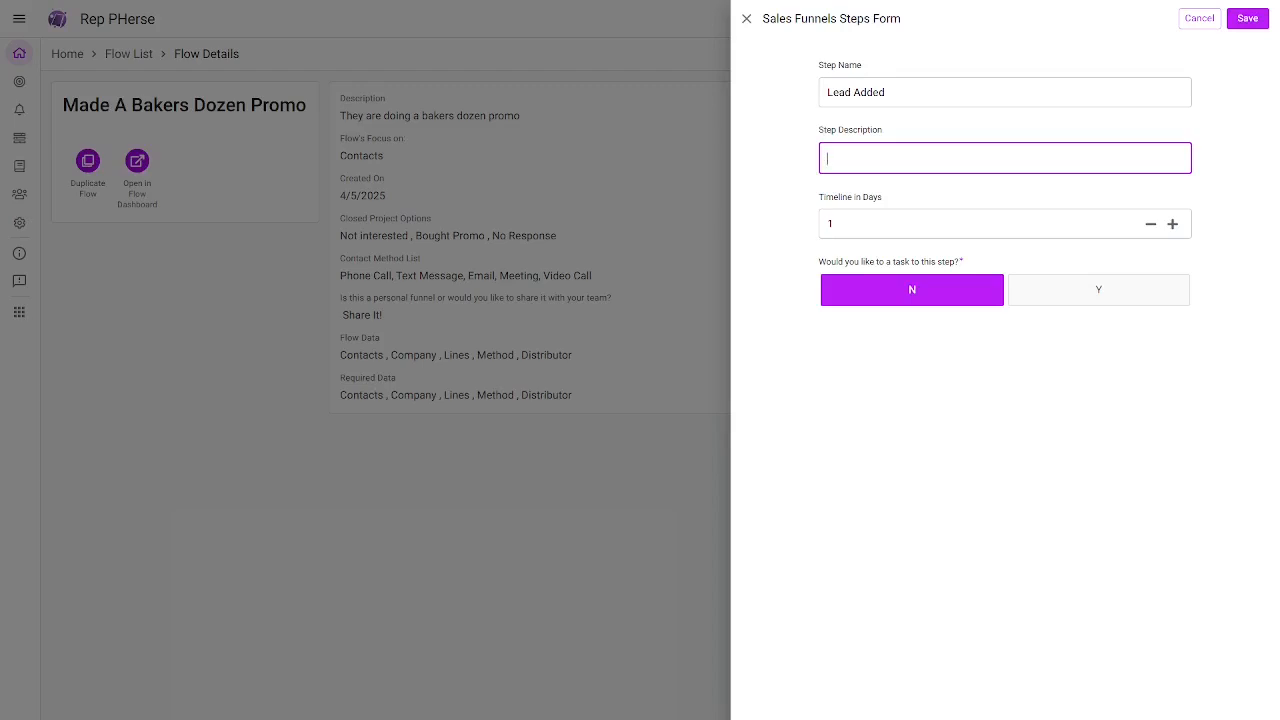
{"action": "key", "text": "Tab"}
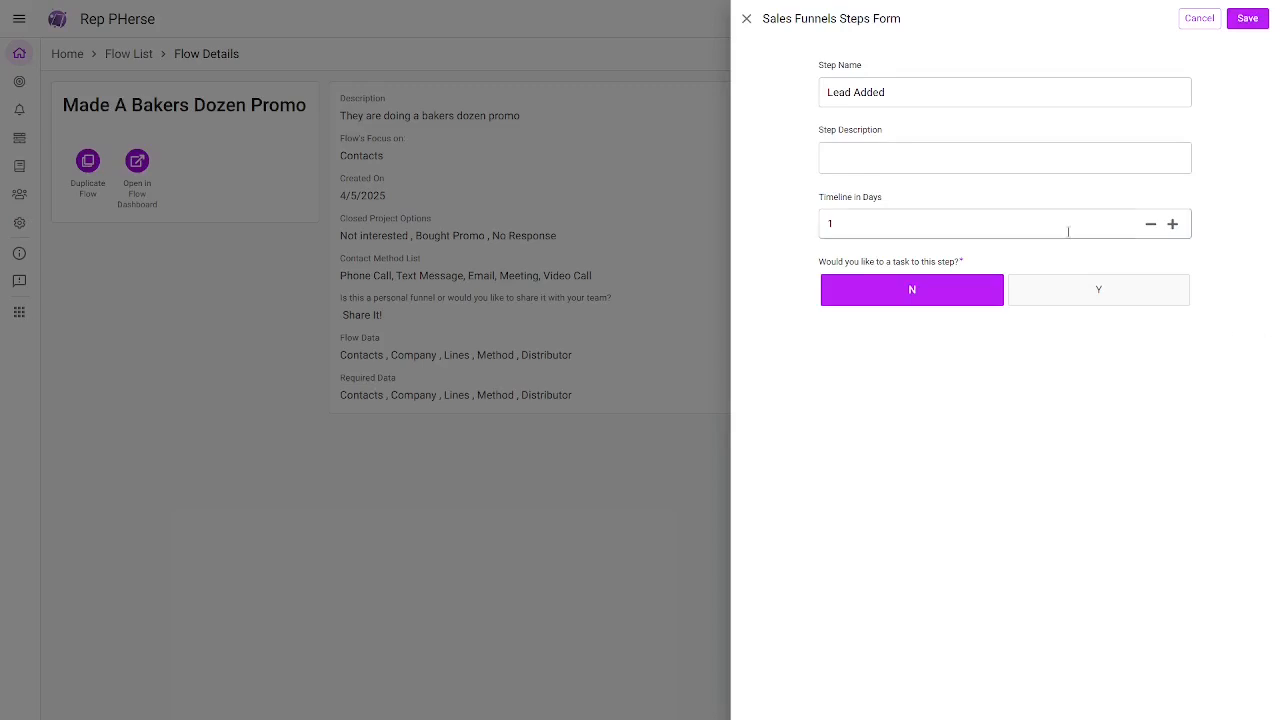
{"action": "left_click", "coordinate": [987, 160]}
{"action": "type", "text": "Call the contact to make them aware of the promo that is going on."}
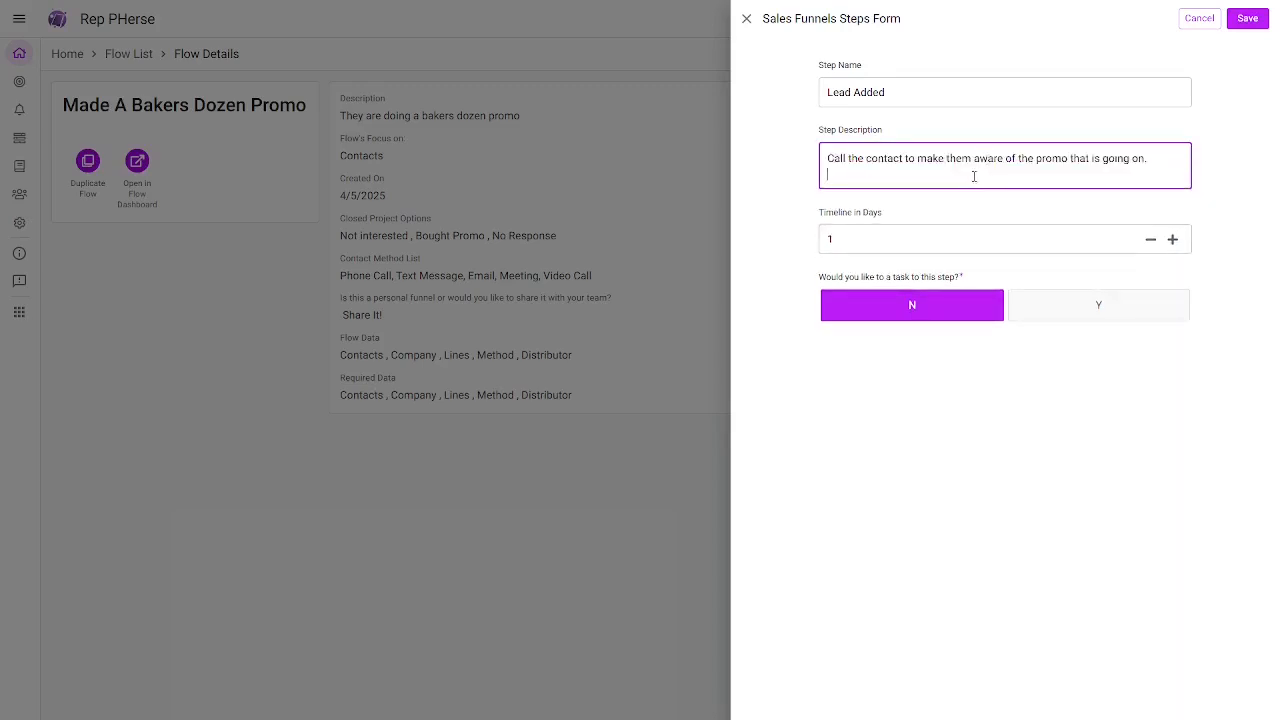
{"action": "key", "text": "BackSpace"}
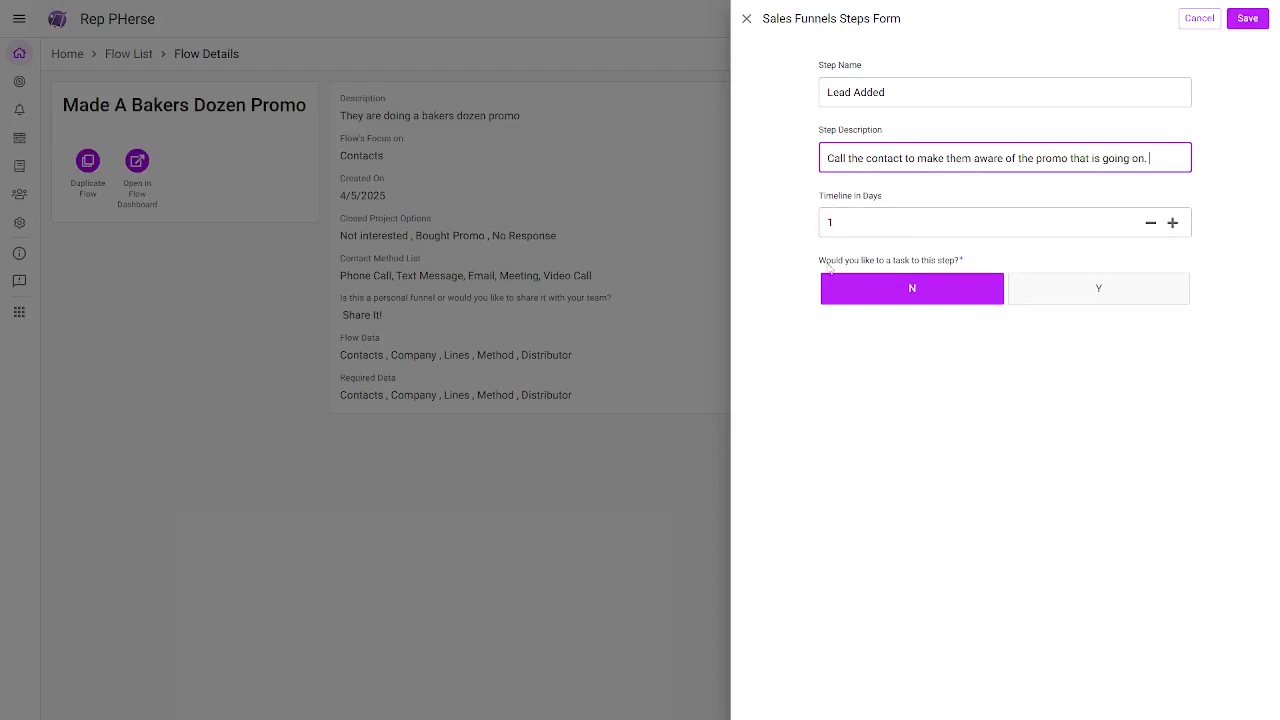
{"action": "left_click", "coordinate": [866, 227]}
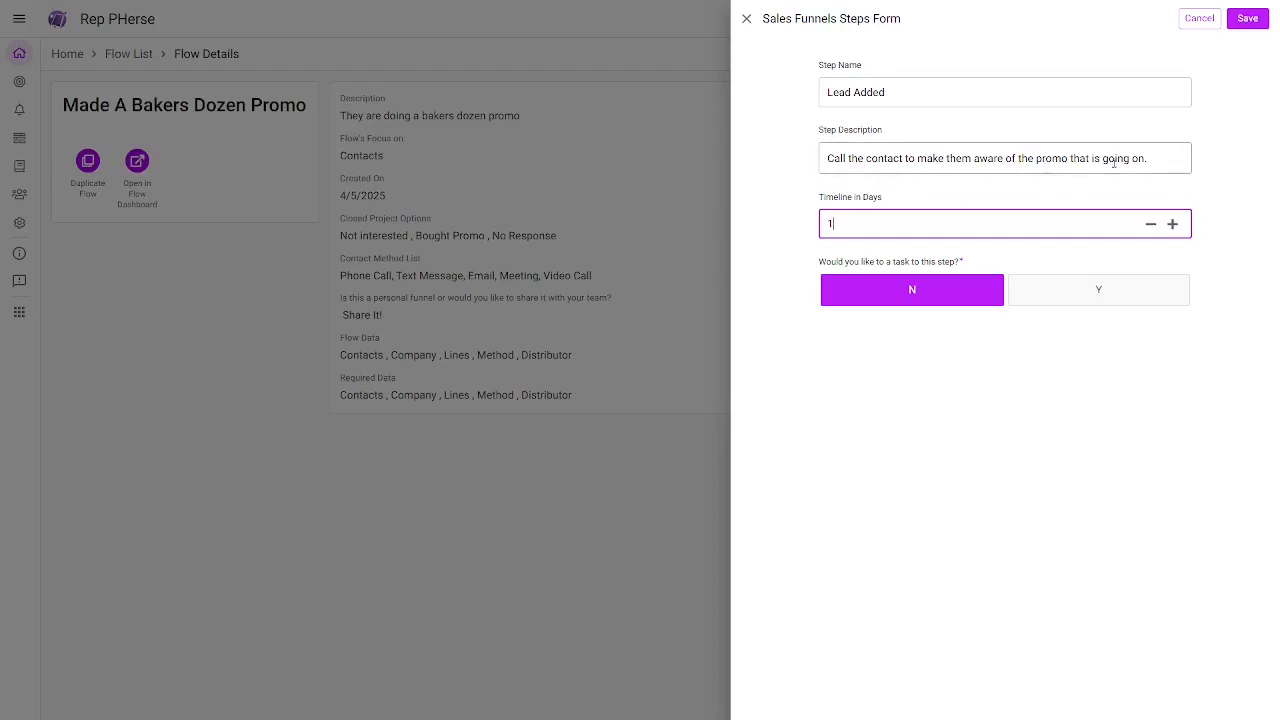
Add a task to the Lead Added step and set its type to Phone Call.
{"action": "left_click", "coordinate": [790, 202]}
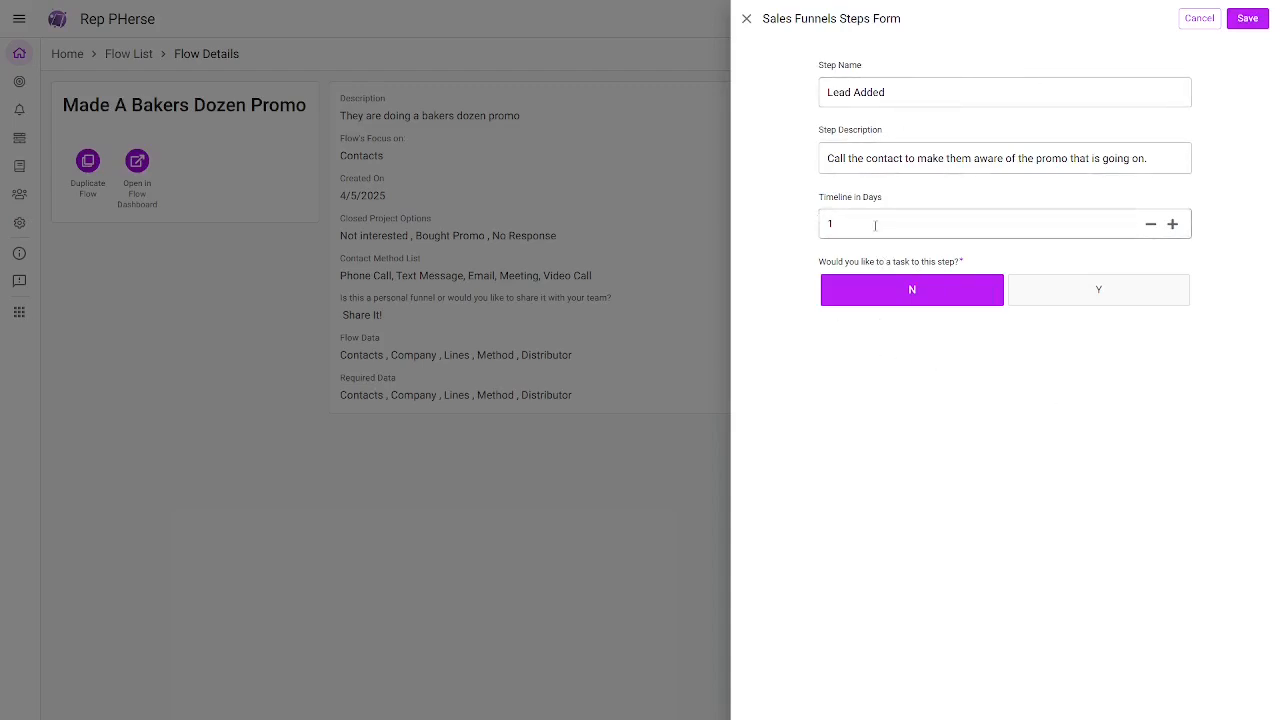
{"action": "left_click", "coordinate": [1089, 299]}
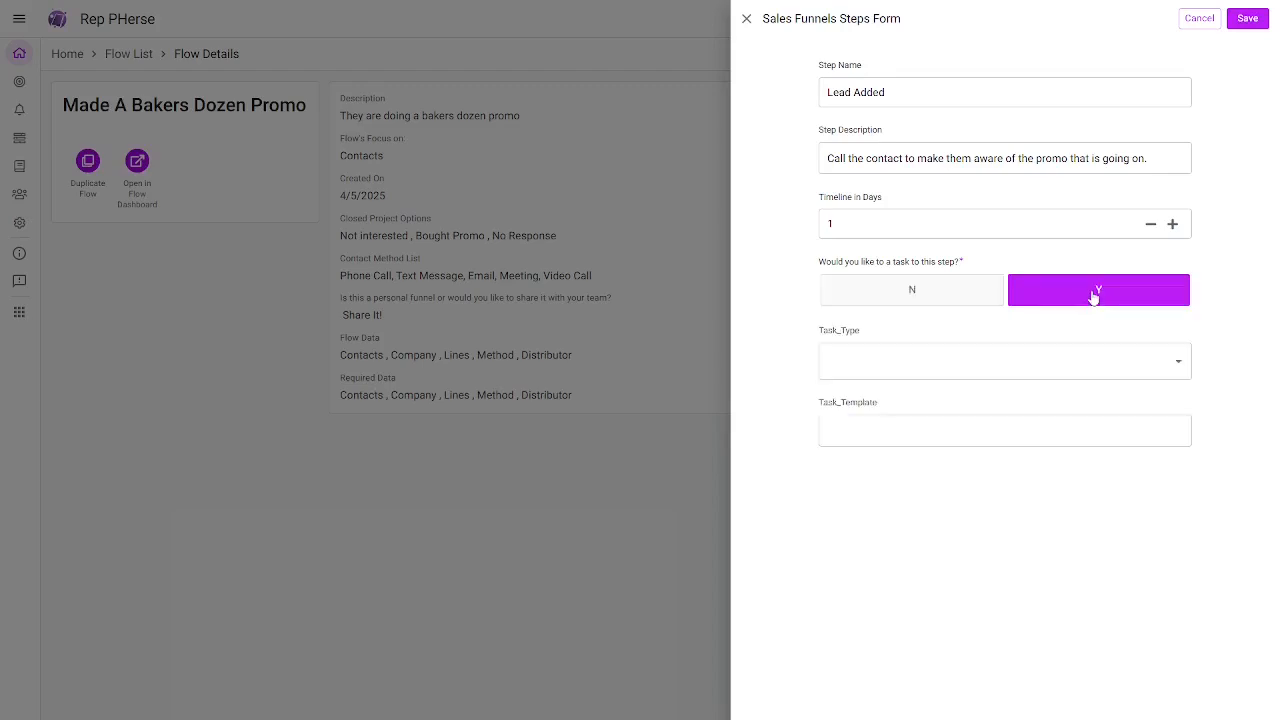
{"action": "left_click", "coordinate": [893, 367]}
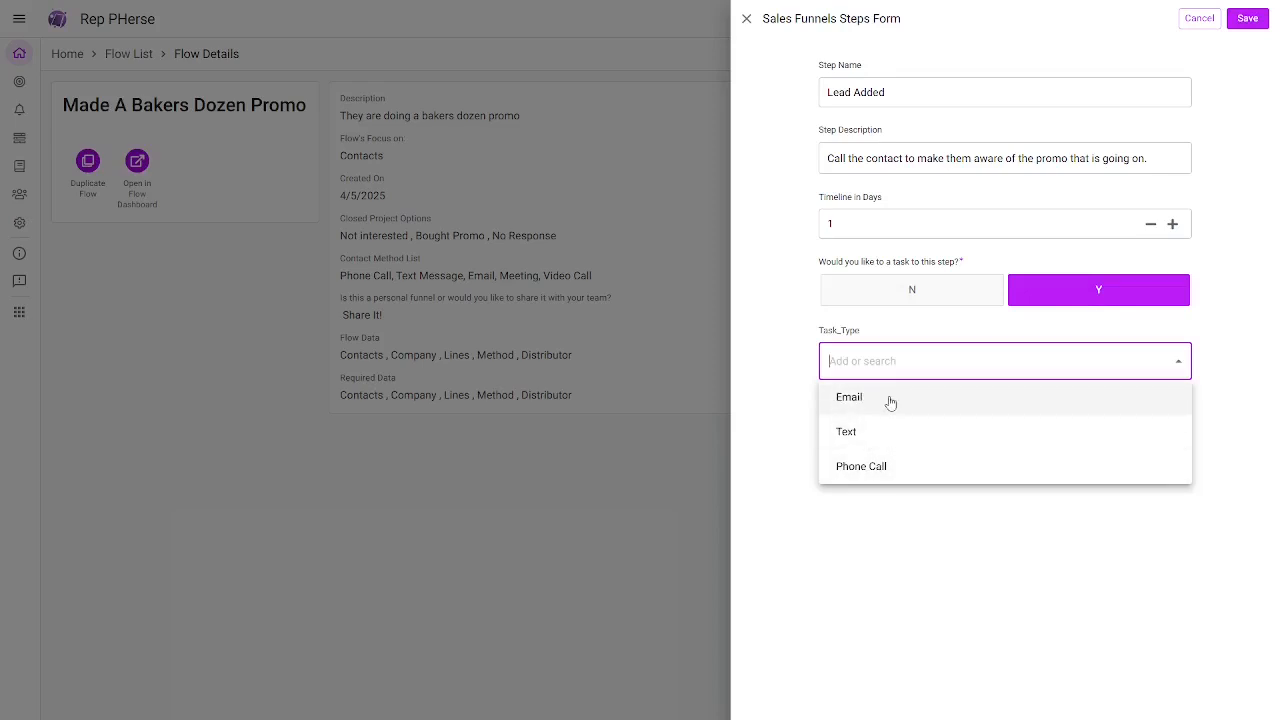
{"action": "left_click", "coordinate": [871, 469]}
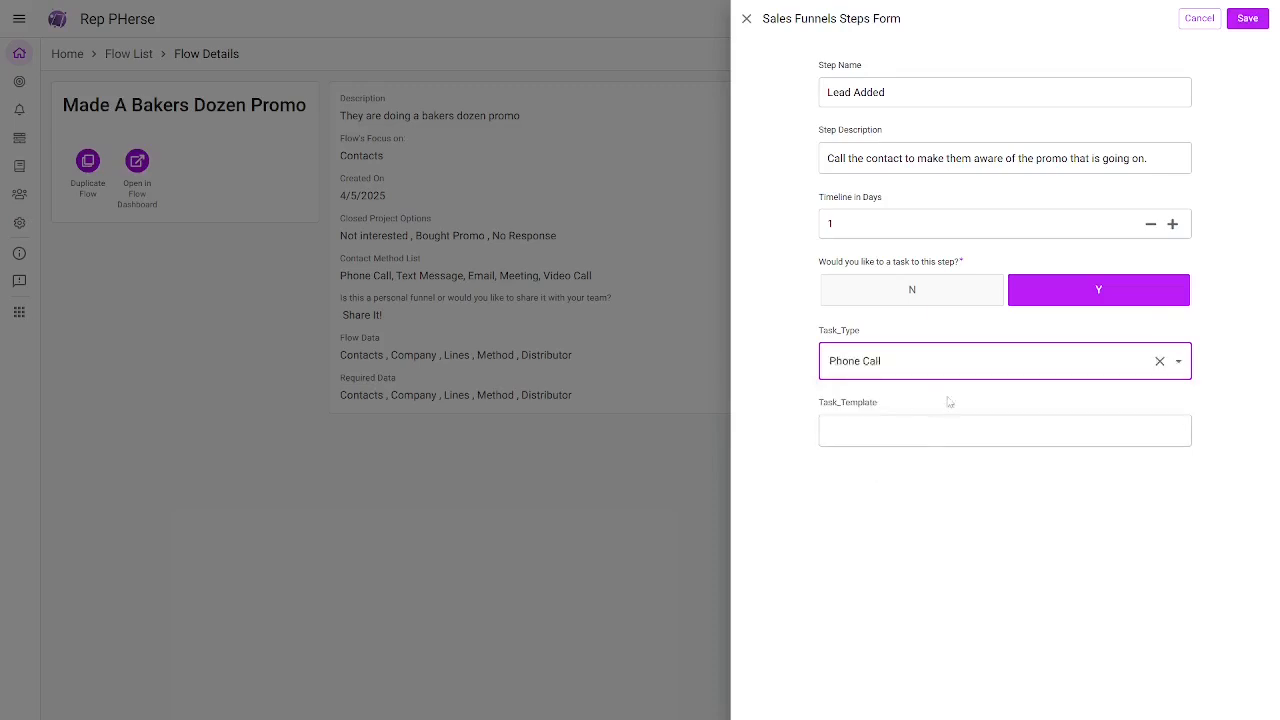
{"action": "left_click", "coordinate": [980, 402]}
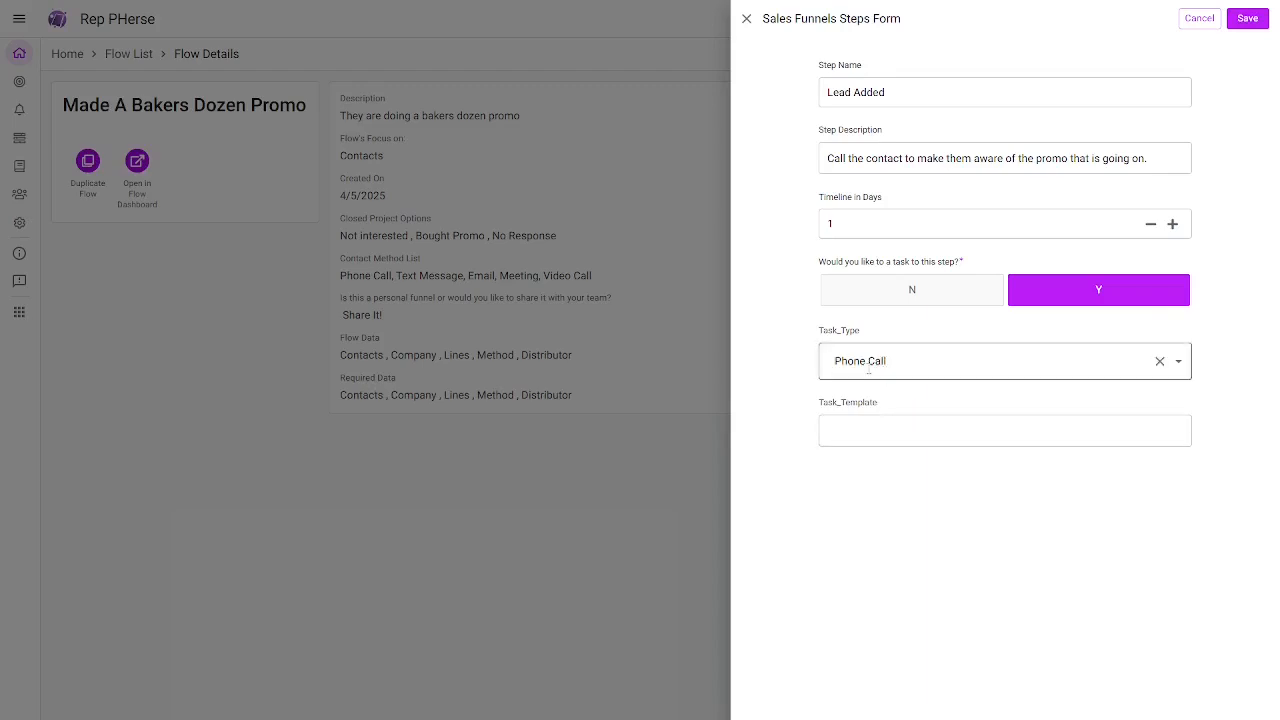
Enter a task template announcing Made A's bakers dozen promo on any orders placed during the next 60 days, and save the Lead Added step.
{"action": "left_click", "coordinate": [903, 428]}
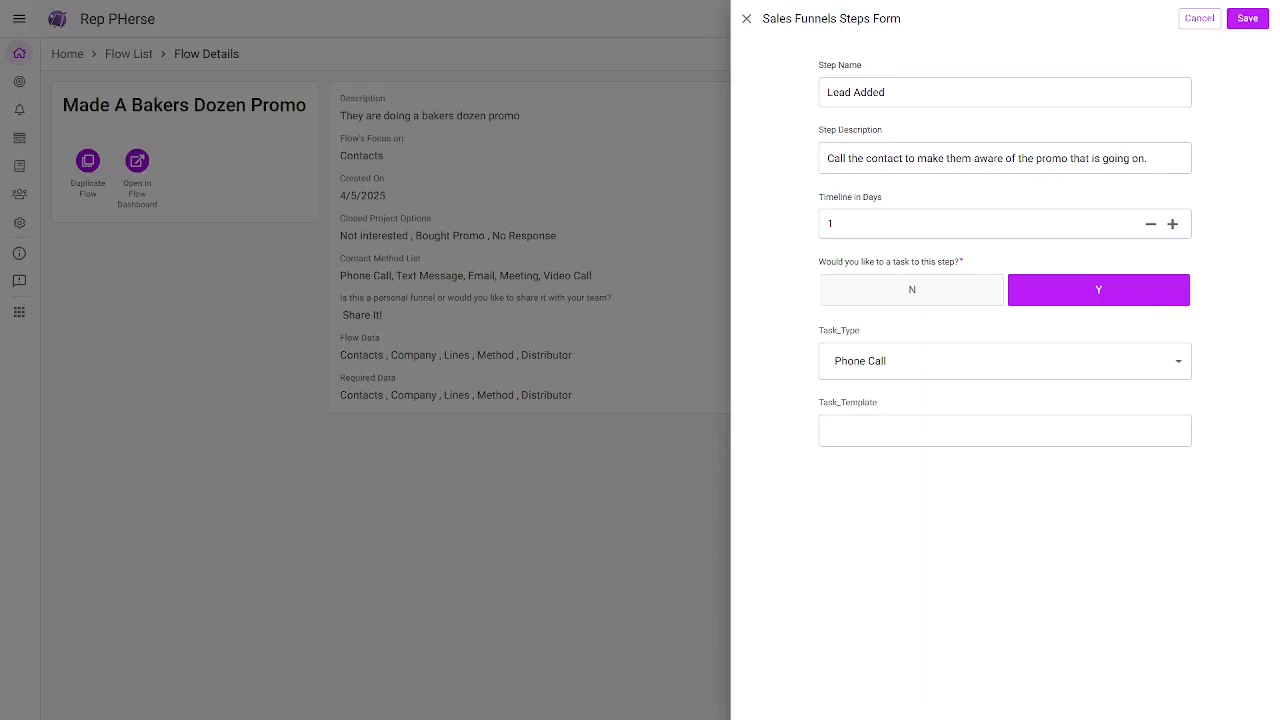
{"action": "left_click", "coordinate": [868, 430]}
{"action": "type", "text": "I wanted to make you aware of a bakers dozen promo that Made A.  The promo is good on any  orders placed during the next 60 days."}
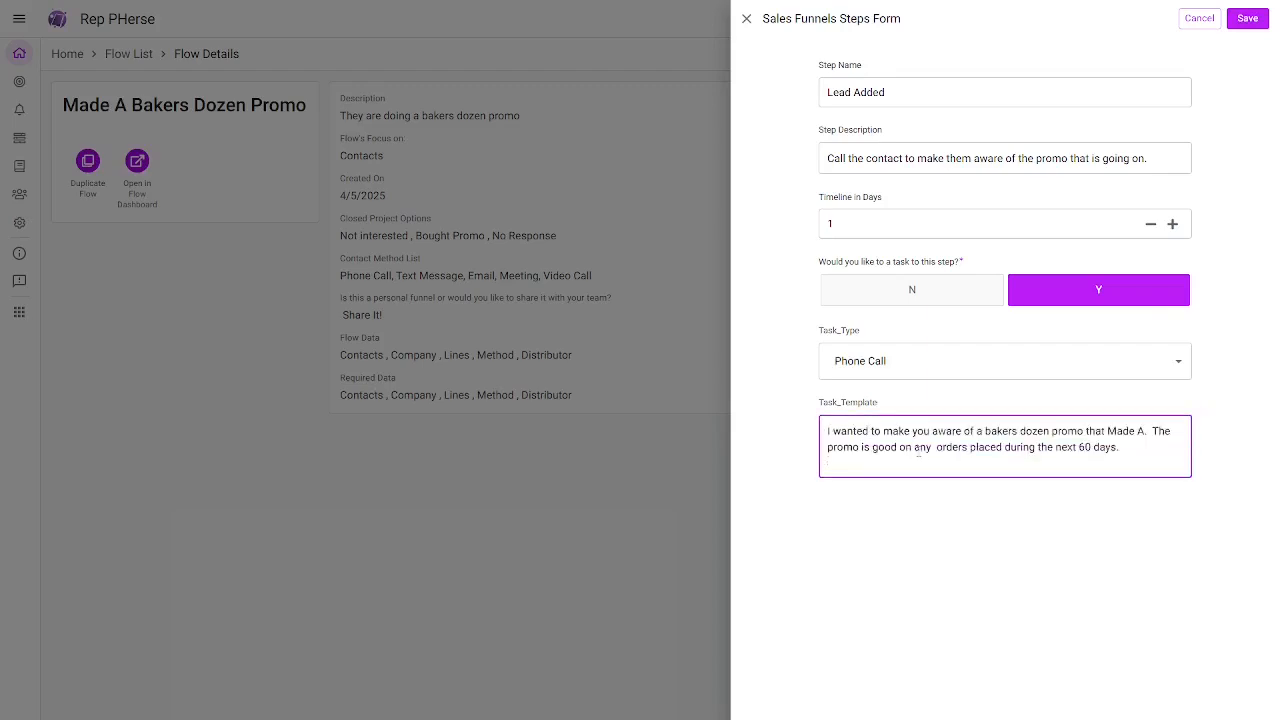
{"action": "key", "text": "BackSpace"}
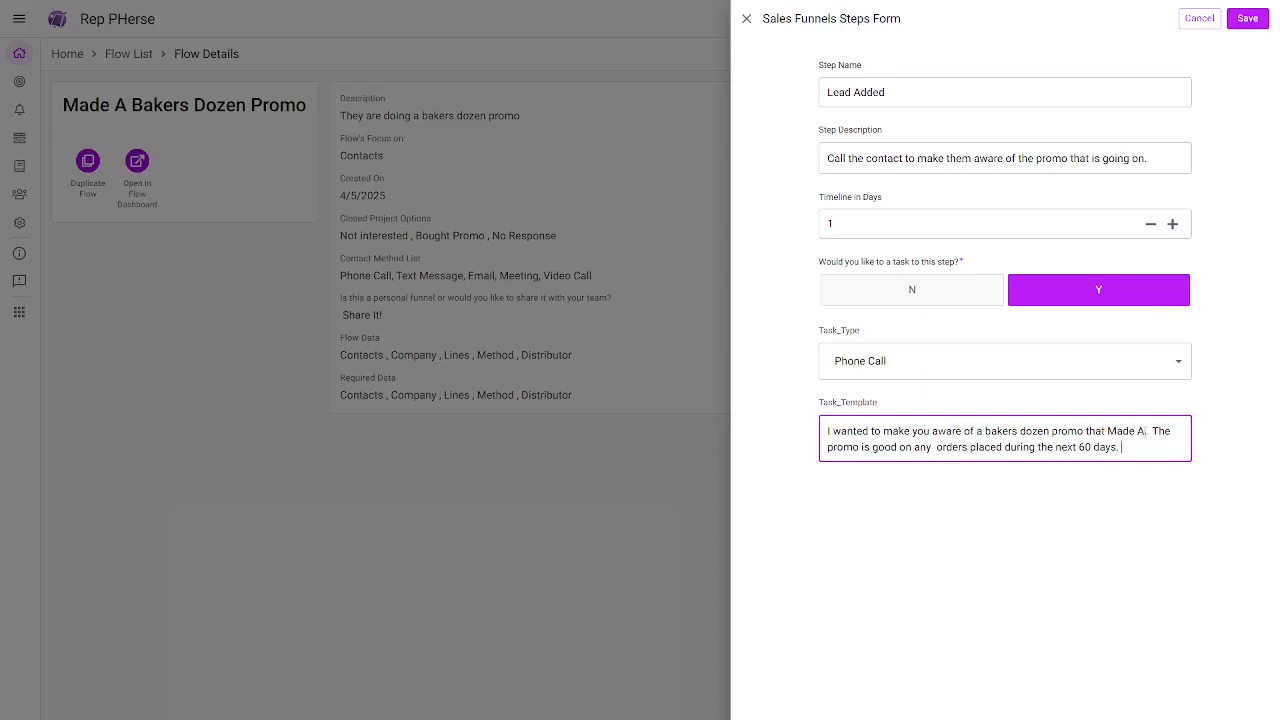
{"action": "left_click", "coordinate": [1146, 431]}
{"action": "left_click", "coordinate": [938, 447]}
{"action": "key", "text": "BackSpace"}
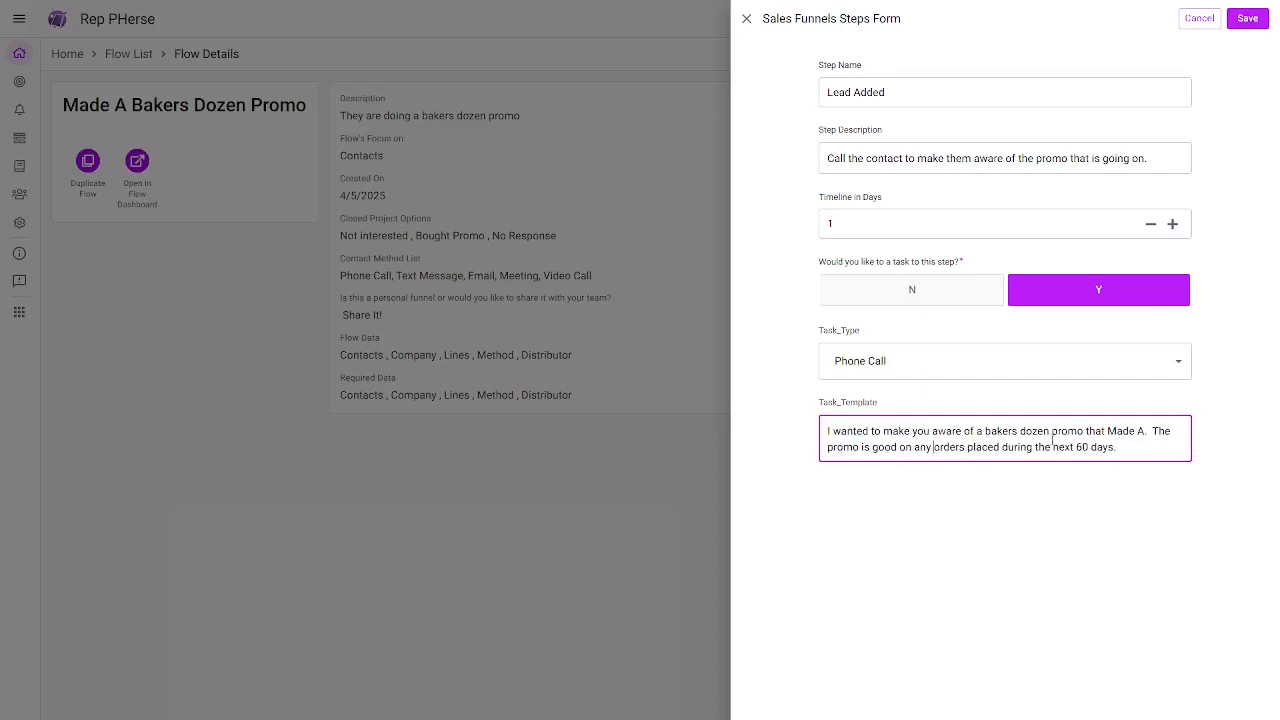
{"action": "left_click", "coordinate": [1109, 499]}
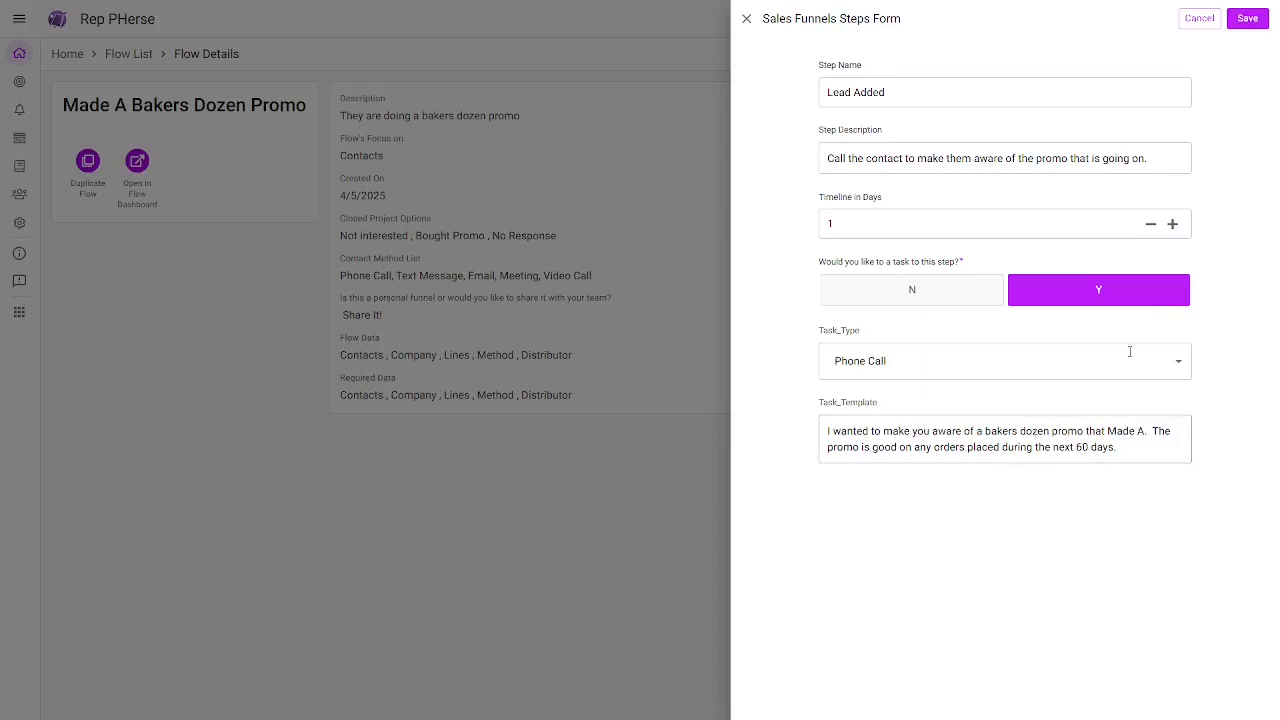
{"action": "left_click", "coordinate": [1248, 19]}
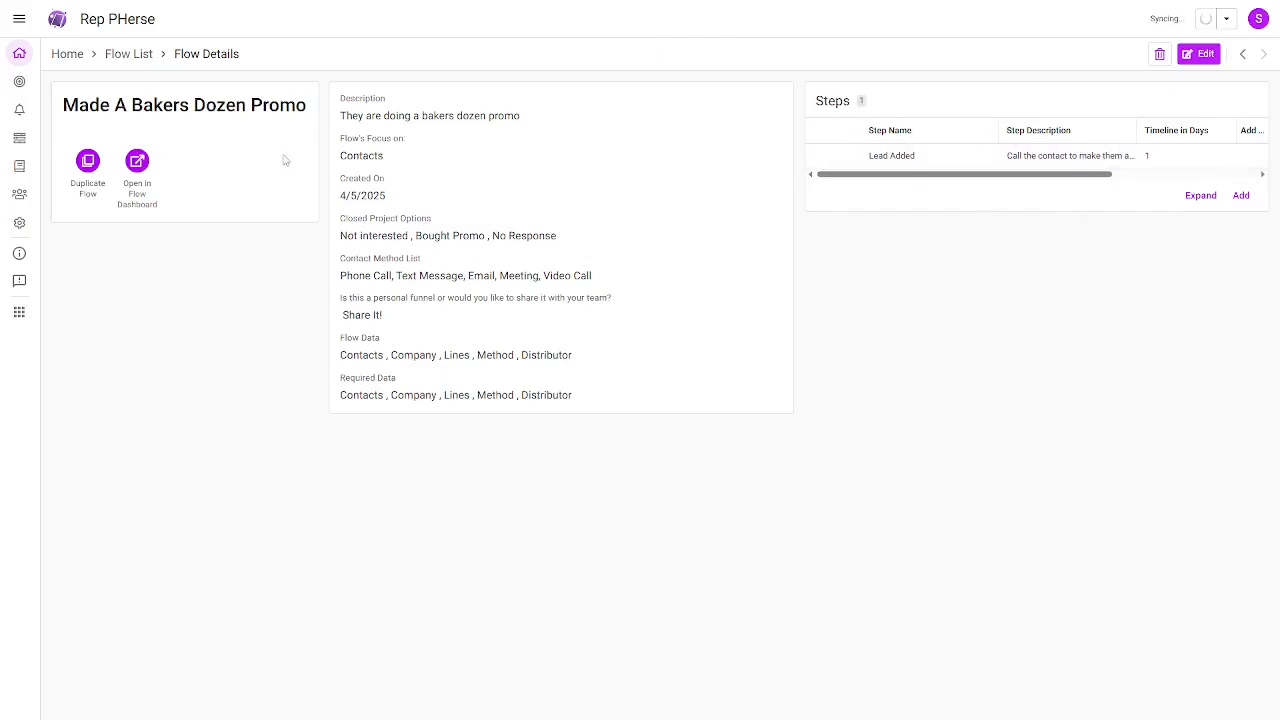
Start another flow step named "Send Promo Flier after Call" with the description "Follow up with Literature".
{"action": "left_click", "coordinate": [1241, 195]}
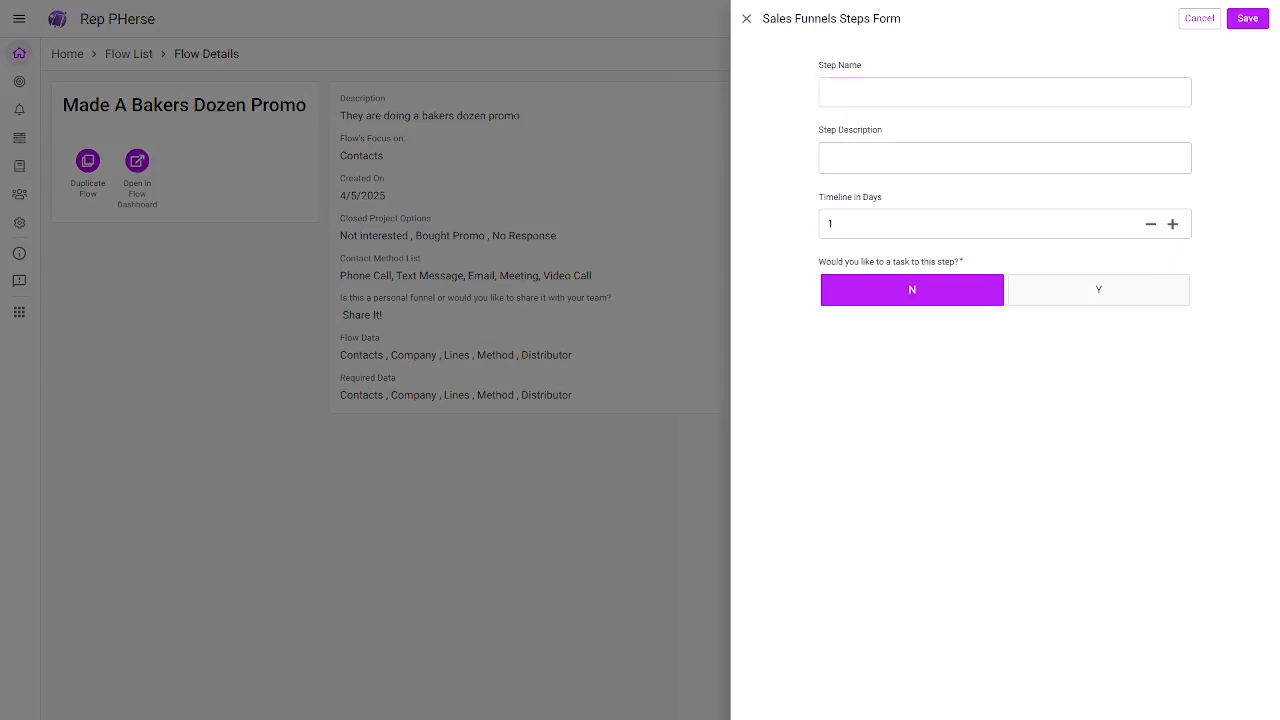
{"action": "left_click", "coordinate": [869, 82]}
{"action": "type", "text": "Send Promo Flier after Call"}
{"action": "left_click", "coordinate": [1048, 158]}
{"action": "type", "text": "Follow up with Literature"}
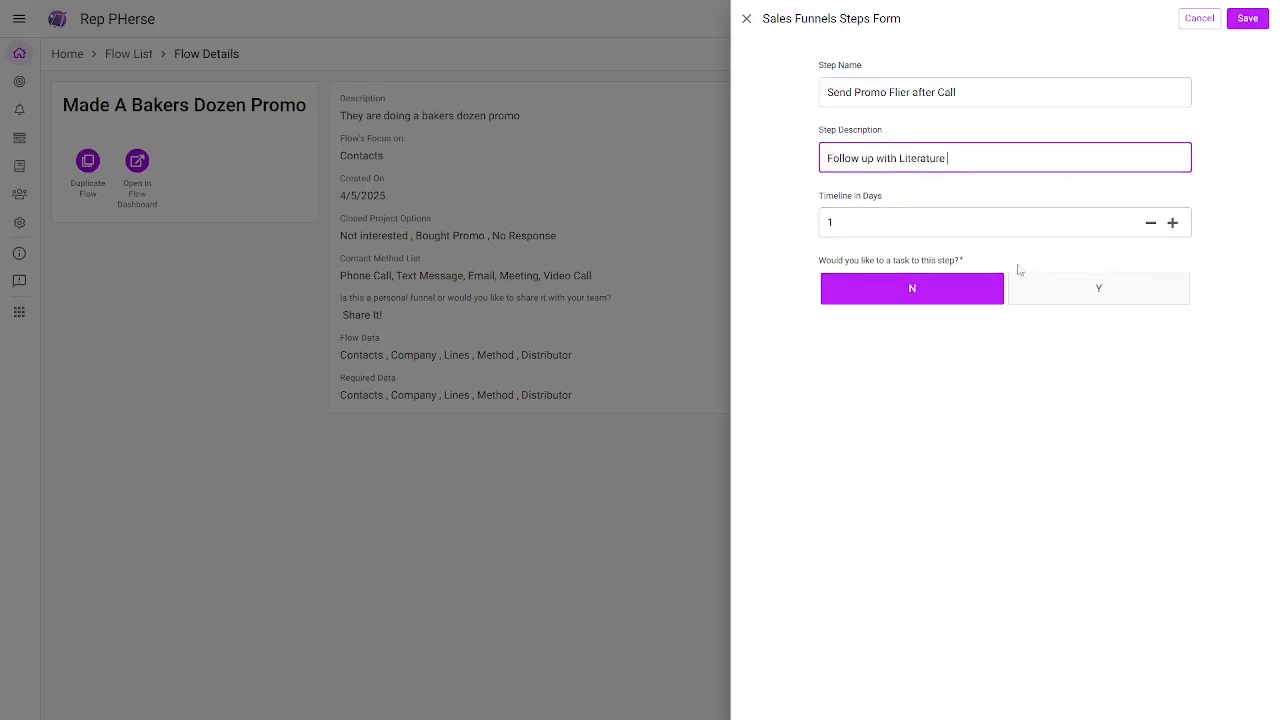
Add a task of type Email to the "Send Promo Flier after Call" step.
{"action": "left_click", "coordinate": [866, 222]}
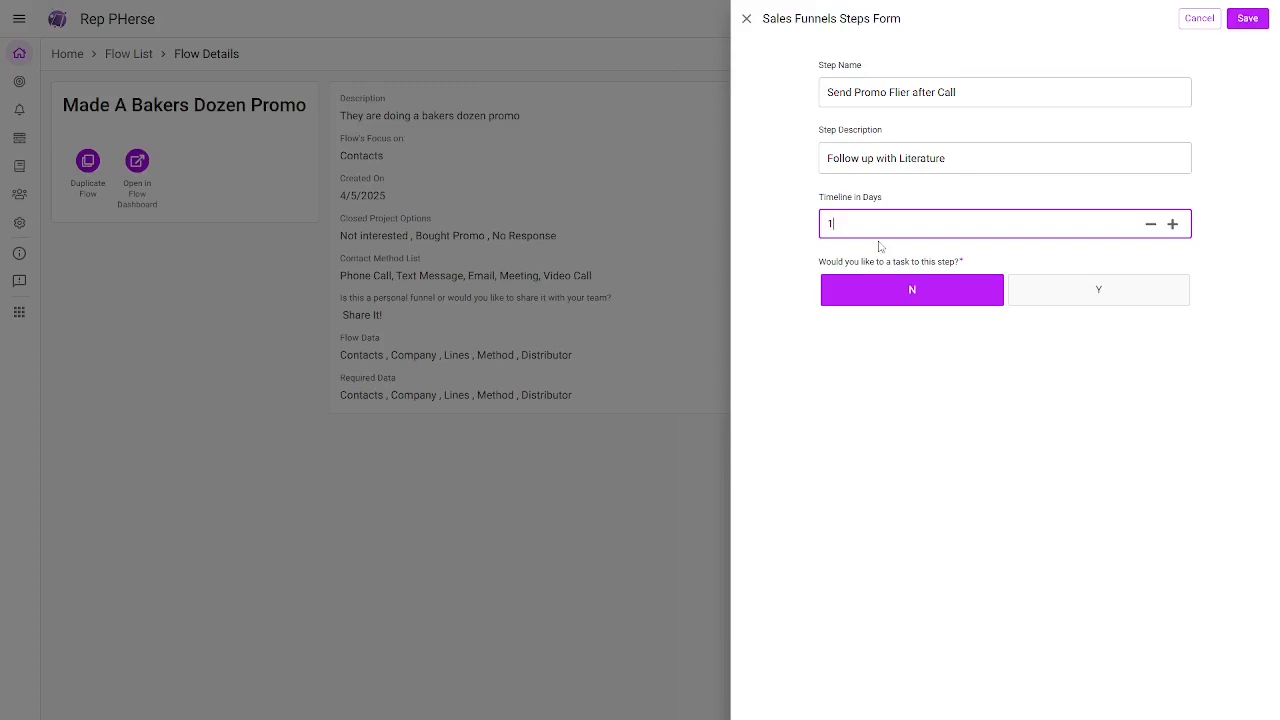
{"action": "left_click", "coordinate": [1087, 295]}
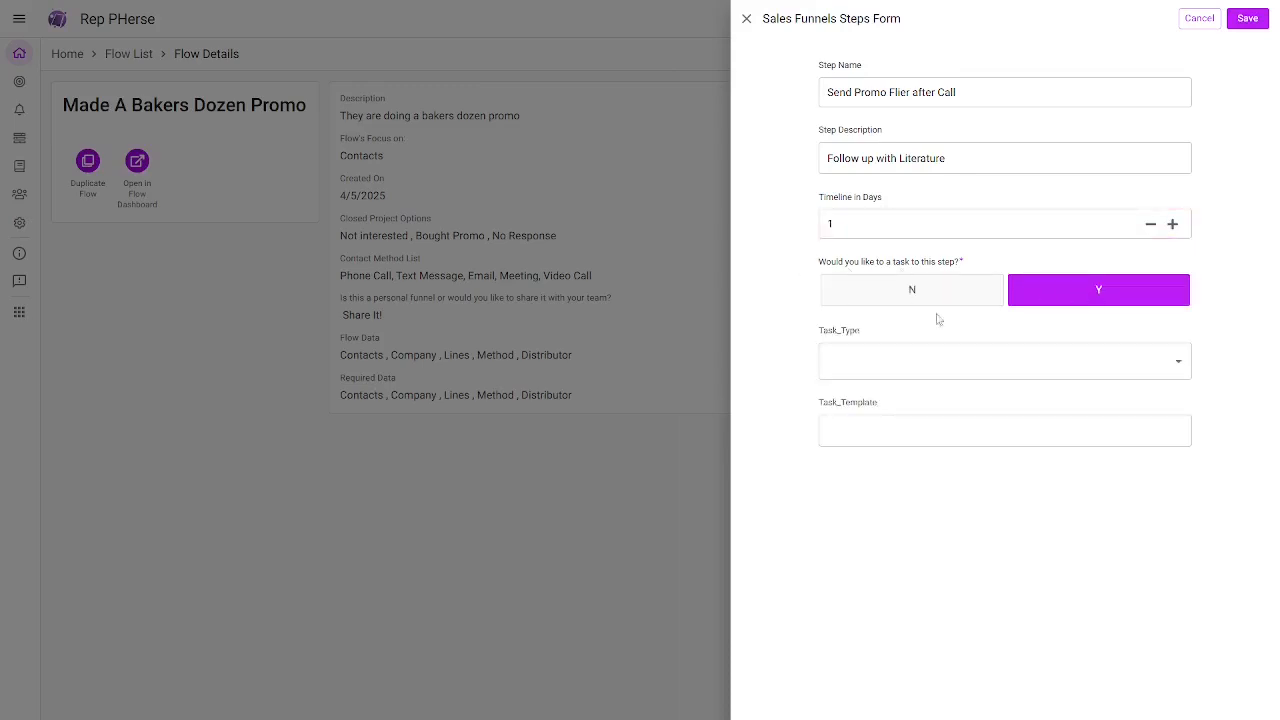
{"action": "left_click", "coordinate": [966, 367]}
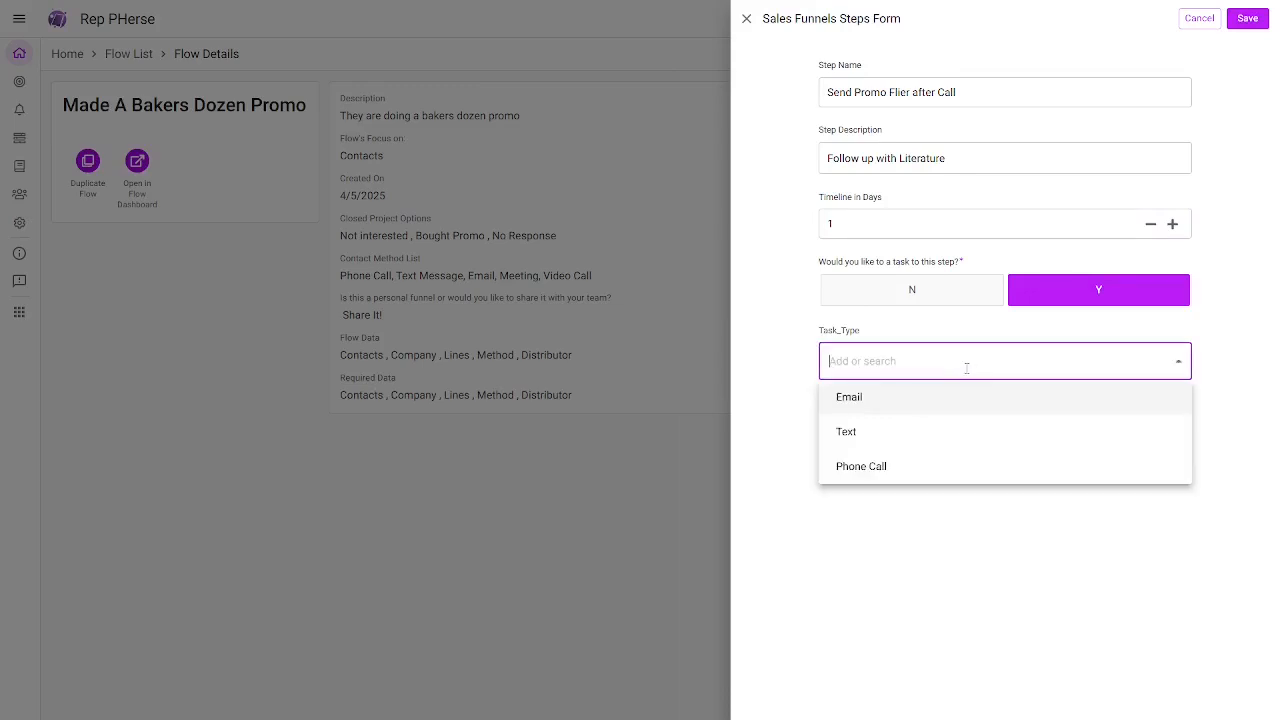
{"action": "left_click", "coordinate": [876, 400]}
{"action": "left_click", "coordinate": [955, 438]}
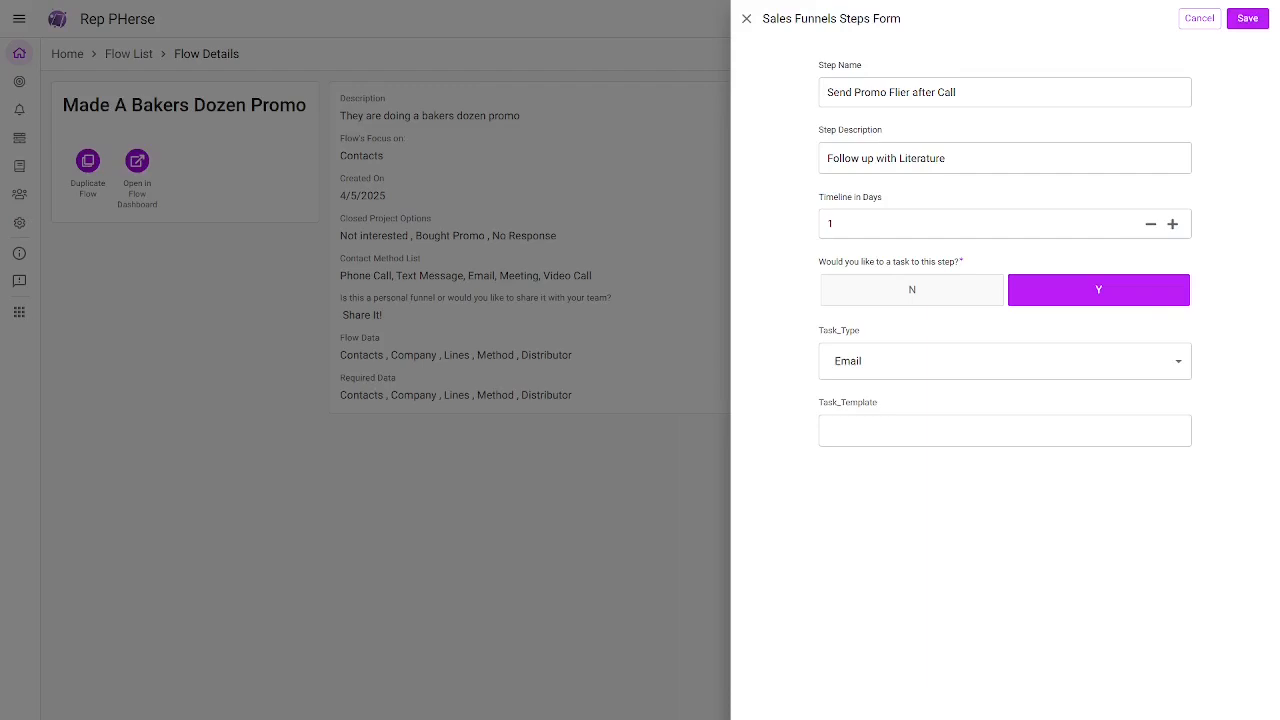
Enter an email template addressed to <<Full_Name>> that mentions yesterday's call and the attached promo specifics, signed <<My_Name>>.
{"action": "left_click", "coordinate": [943, 430]}
{"action": "type", "text": "Dear <<Full_Name>>,  I hope you received my phone call from yesterday. I am attaching the promo specifics to this email.  If you have any questions don't hesitate to reach out and I will get you an answer as quickly as I can. Thanks, <<My_Name>>"}
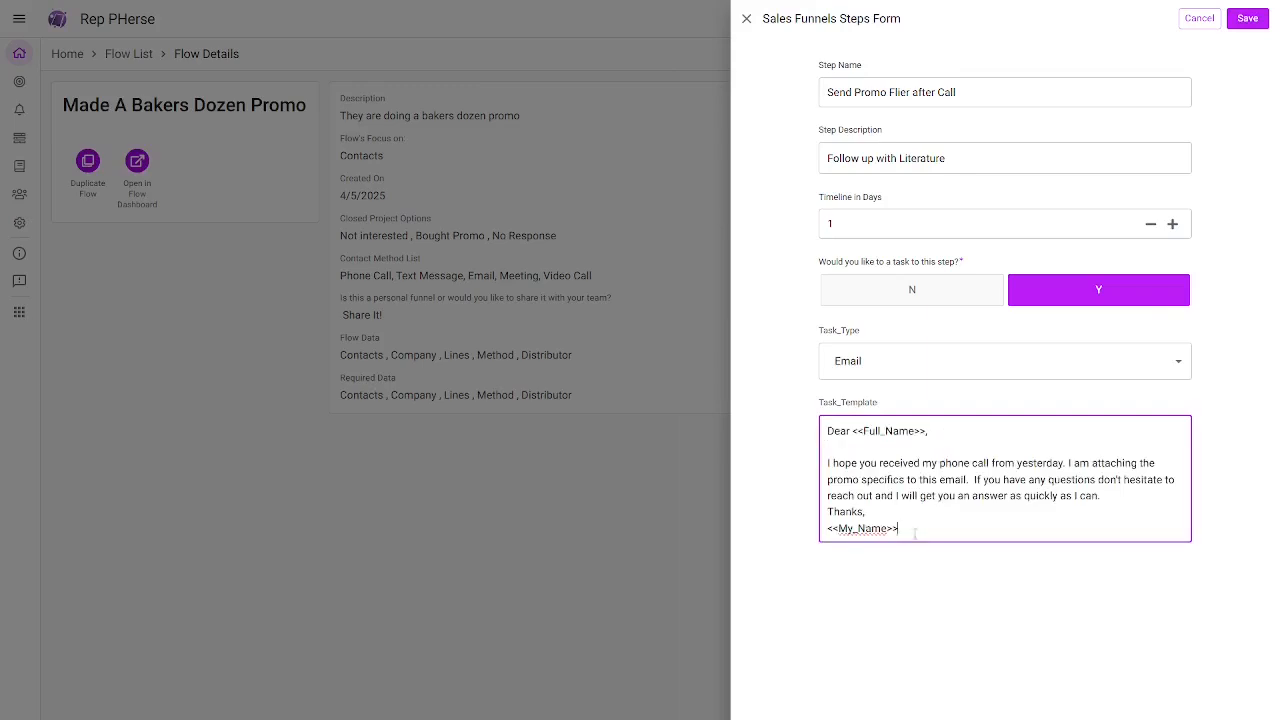
{"action": "left_click_drag", "start_coordinate": [828, 431], "coordinate": [932, 433]}
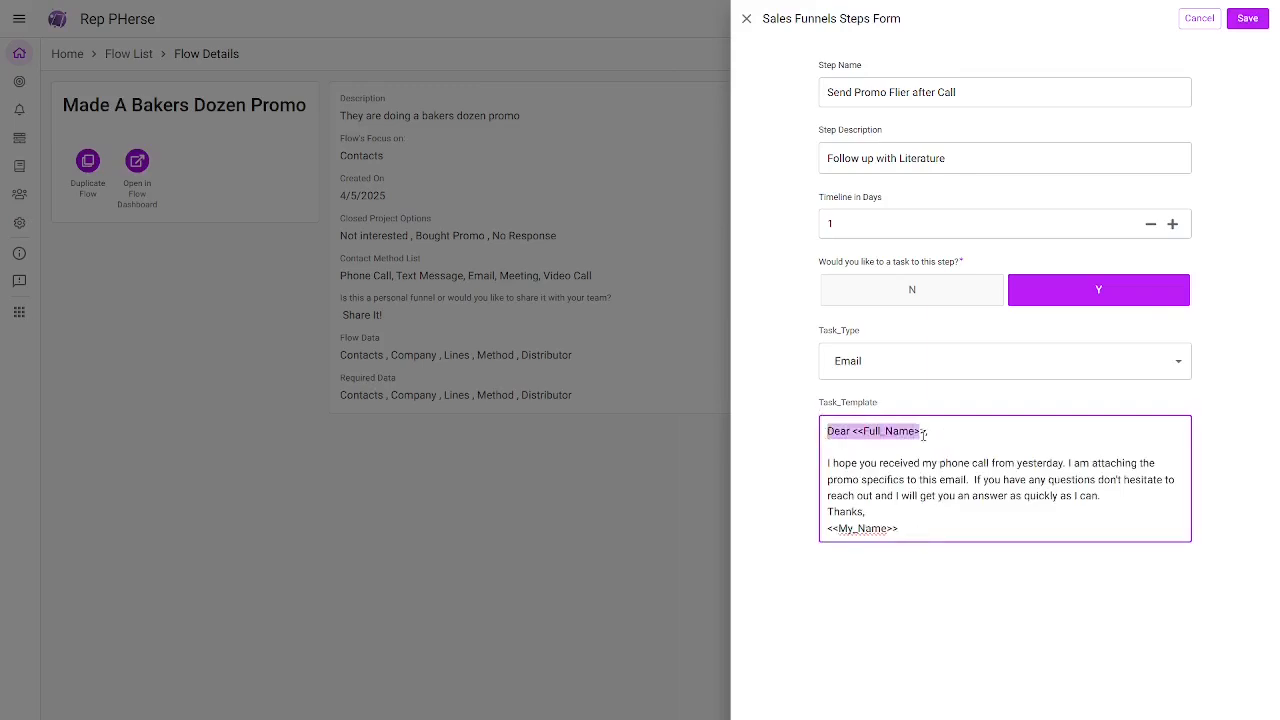
{"action": "left_click", "coordinate": [928, 432]}
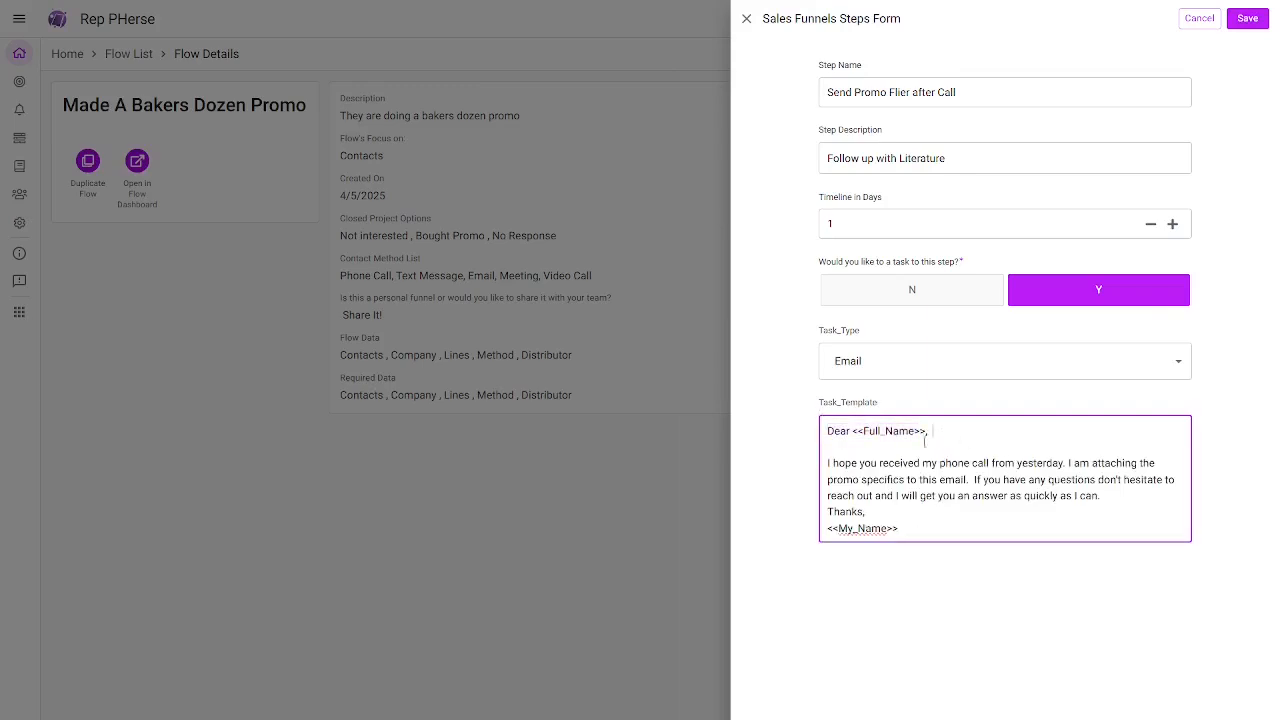
{"action": "left_click", "coordinate": [790, 388]}
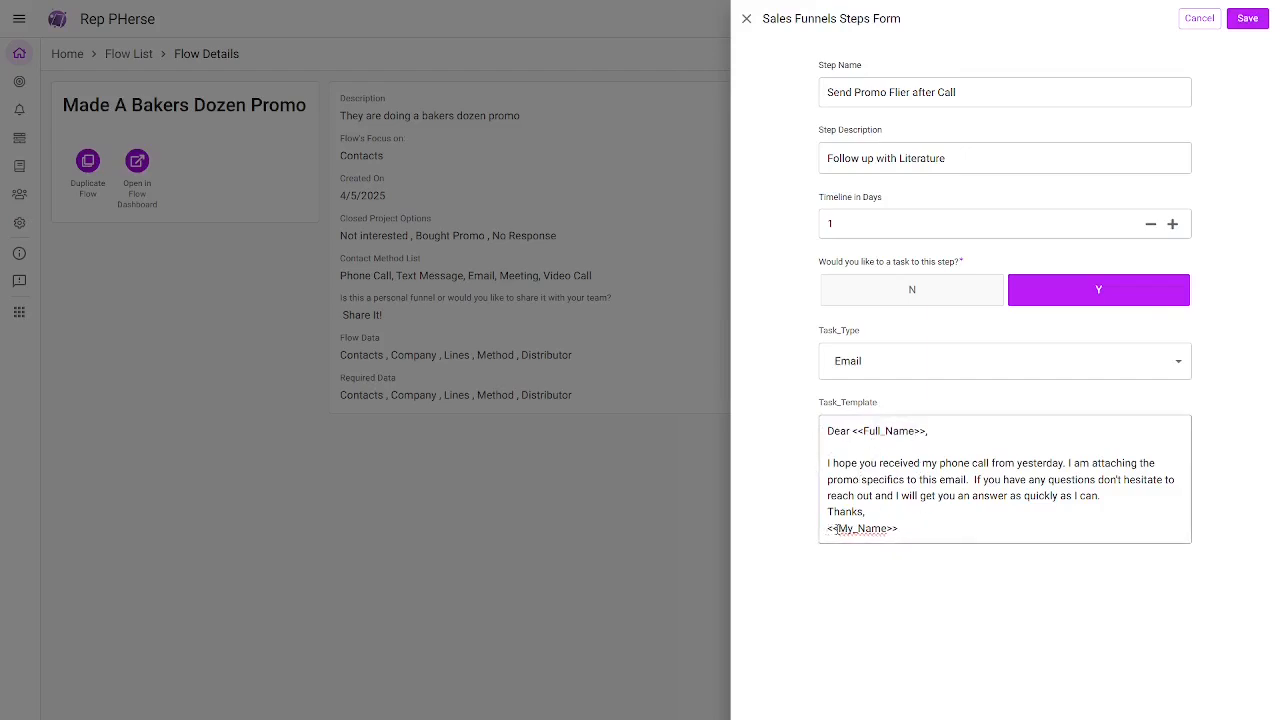
{"action": "left_click_drag", "start_coordinate": [834, 529], "coordinate": [912, 529]}
{"action": "left_click", "coordinate": [933, 528]}
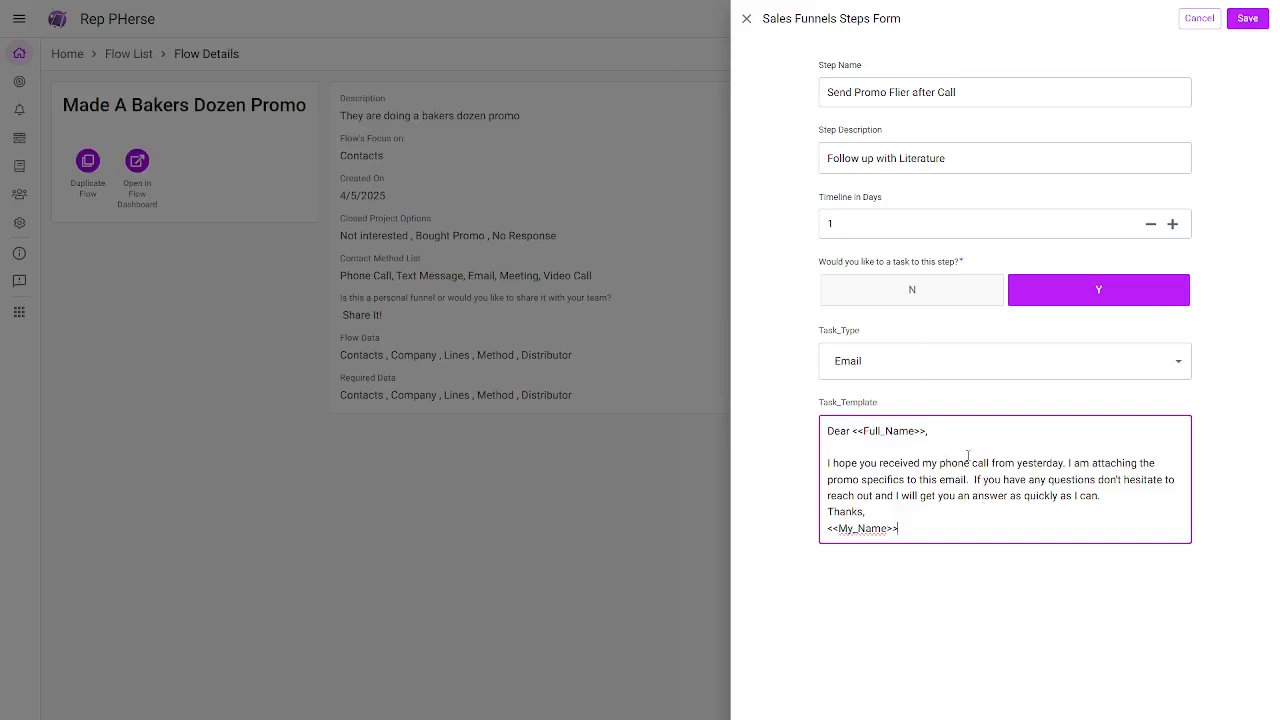
Insert a blank line between "Thanks," and <<My_Name>> in the email template and save the step.
{"action": "left_click", "coordinate": [904, 516]}
{"action": "key", "text": "Return"}
{"action": "left_click", "coordinate": [794, 484]}
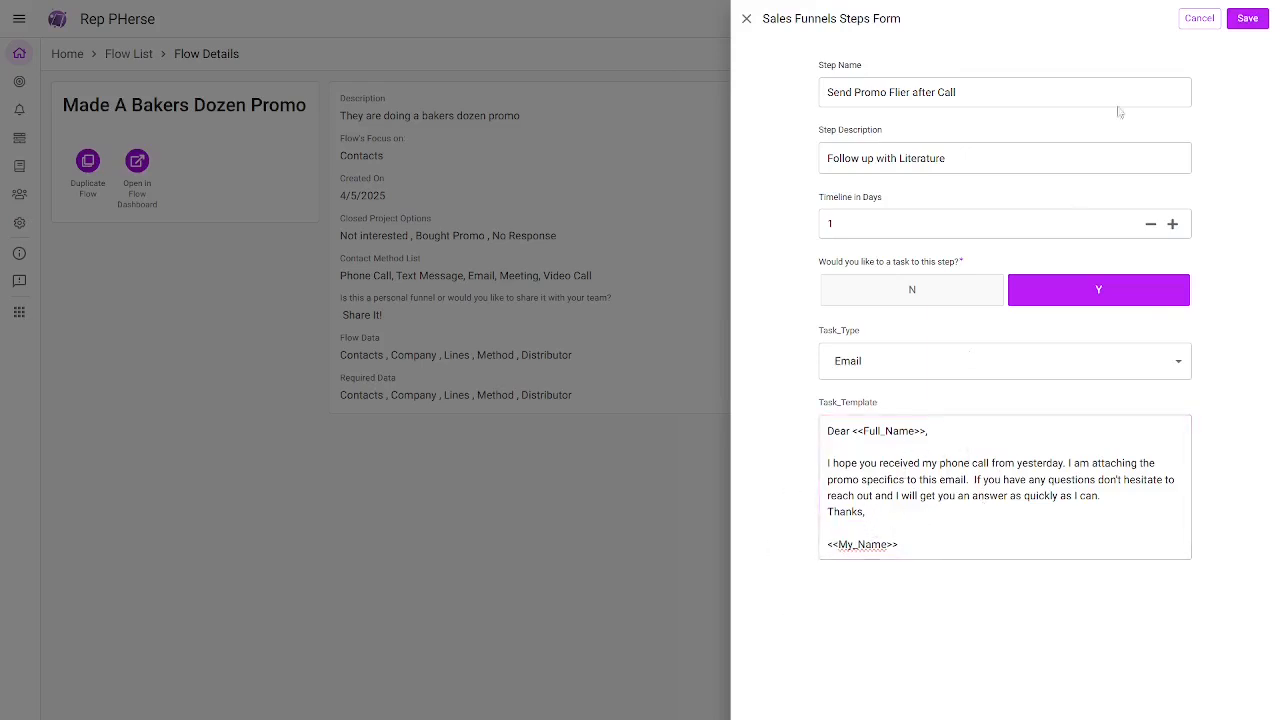
{"action": "left_click", "coordinate": [1247, 19]}
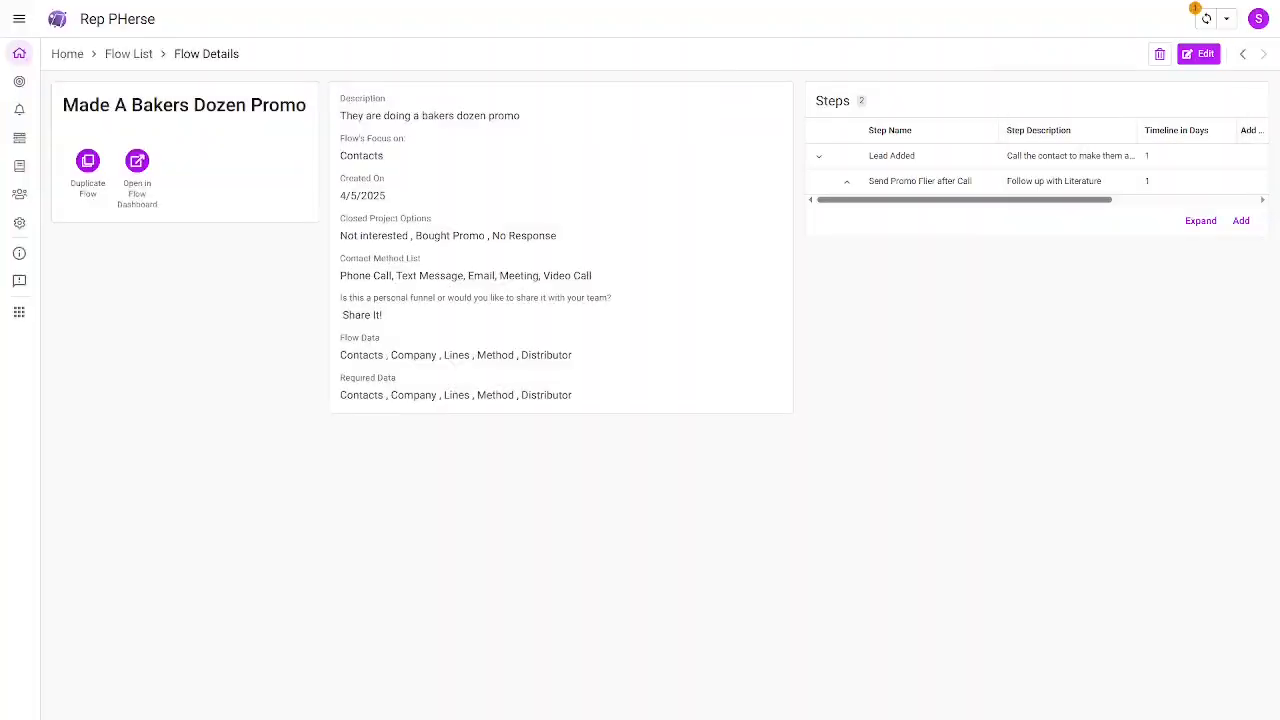
Start a third step for the flow and name it "Follow up a week later".
{"action": "left_click", "coordinate": [1245, 226]}
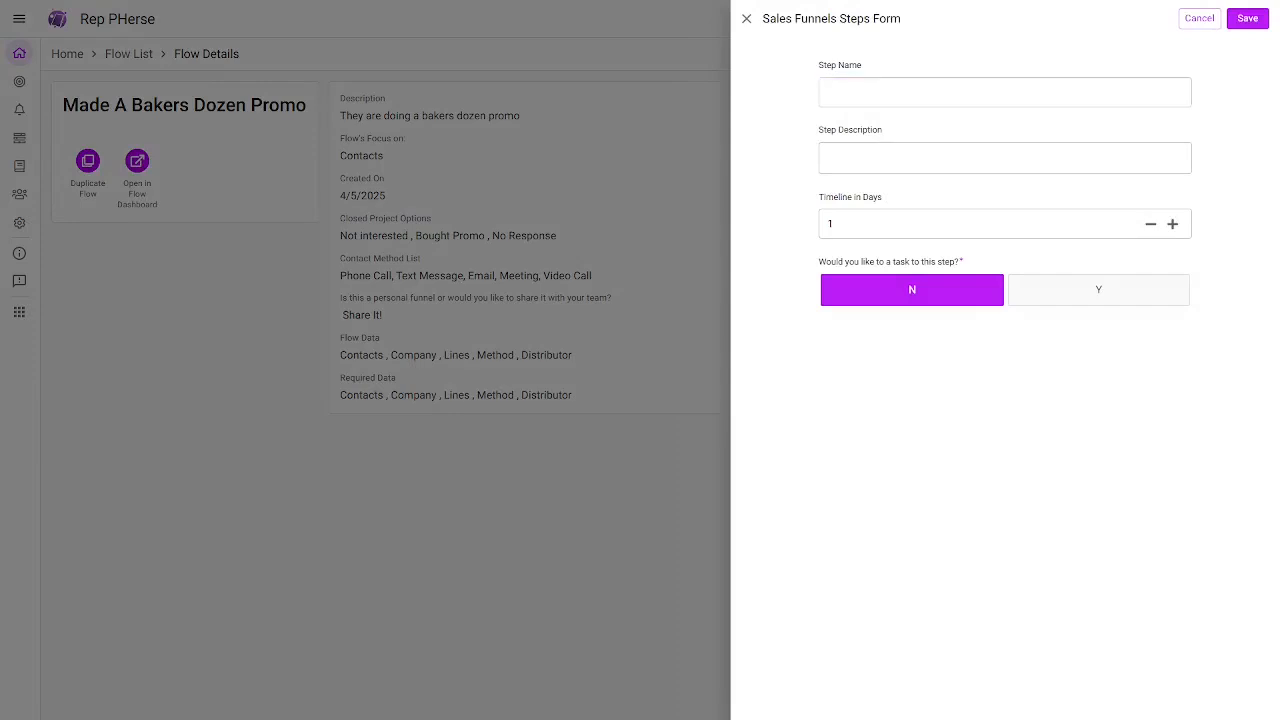
{"action": "left_click", "coordinate": [903, 90]}
{"action": "type", "text": "Follow up a week later."}
{"action": "key", "text": "Tab"}
{"action": "left_click", "coordinate": [959, 94]}
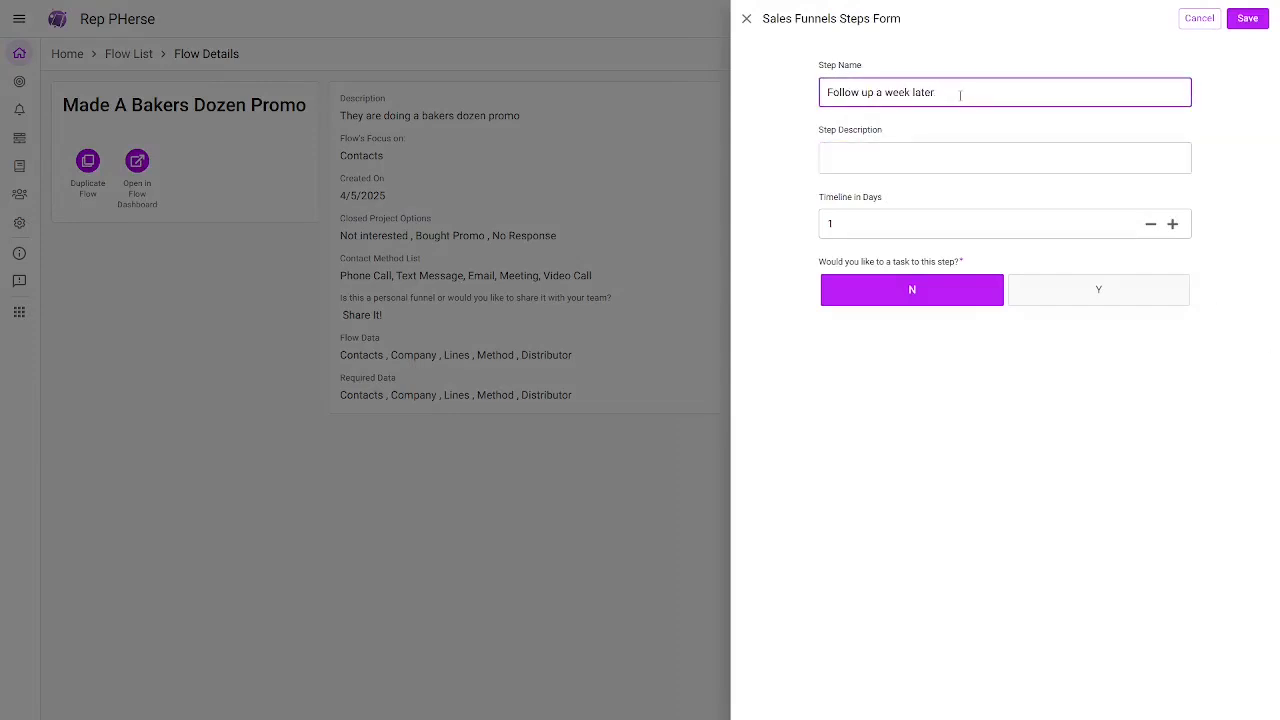
Enter "Follow up after a week." as the description of the new step.
{"action": "left_click", "coordinate": [932, 152]}
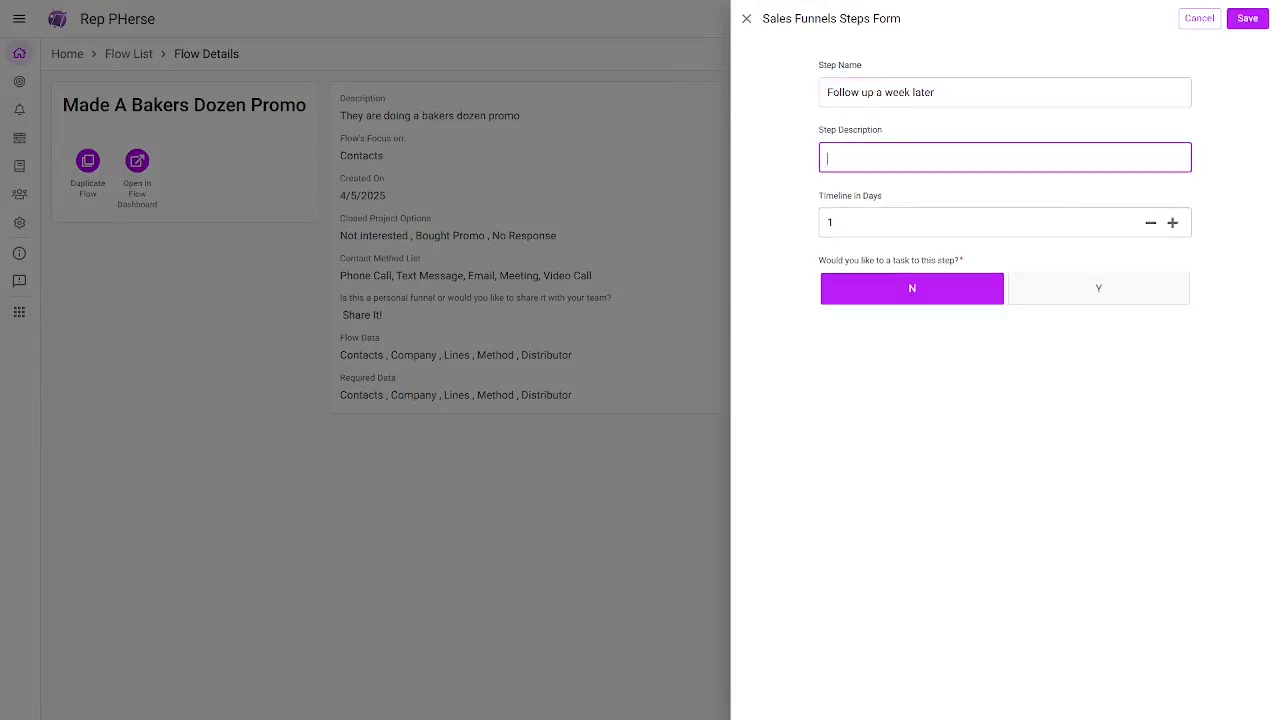
{"action": "left_click", "coordinate": [1154, 215]}
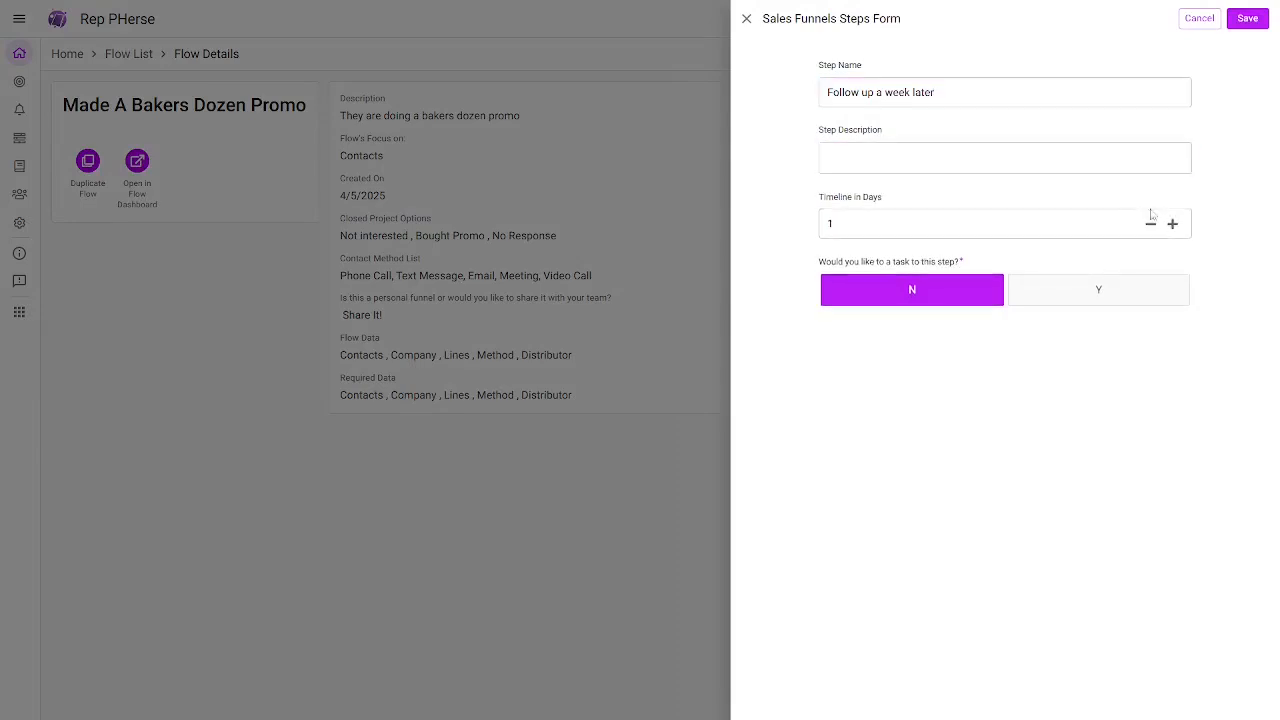
{"action": "left_click", "coordinate": [927, 164]}
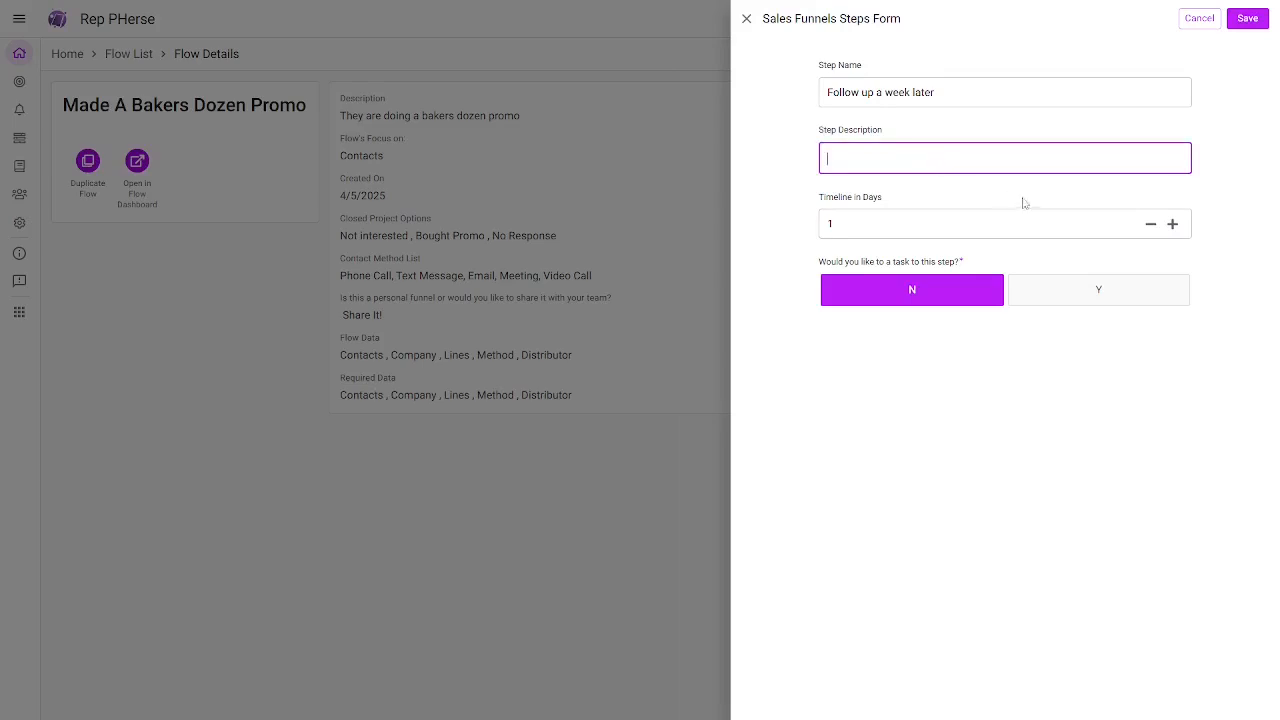
{"action": "type", "text": "Follow up"}
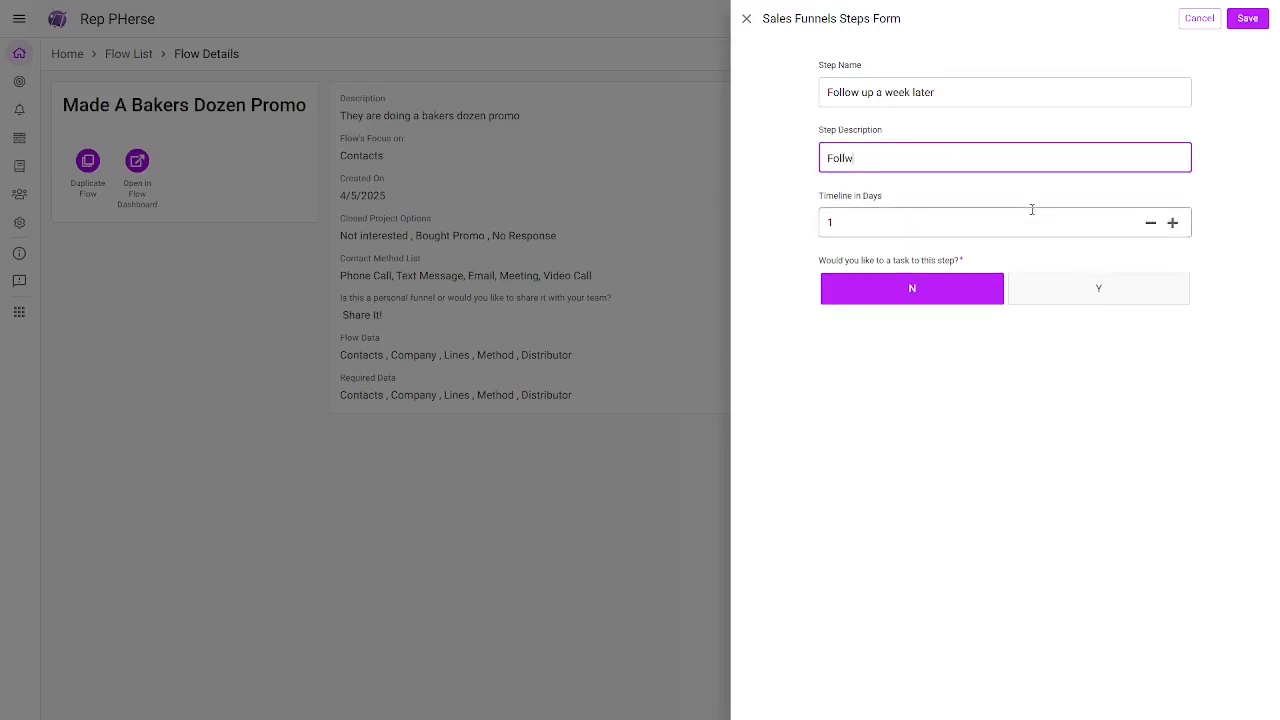
{"action": "key", "text": "BackSpace"}
{"action": "type", "text": "p after a week."}
Set the step's timeline to 8 days and add a task of type Email.
{"action": "left_click", "coordinate": [963, 222]}
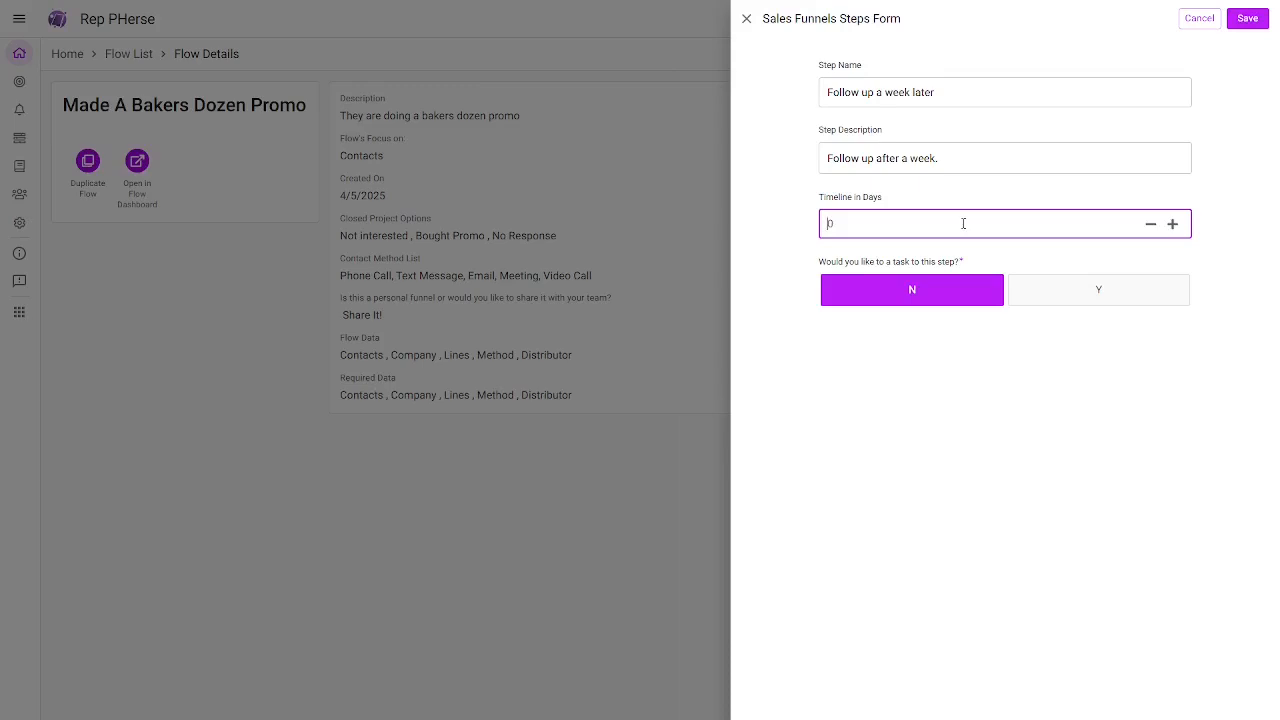
{"action": "type", "text": "8"}
{"action": "left_click", "coordinate": [1089, 292]}
{"action": "left_click", "coordinate": [977, 361]}
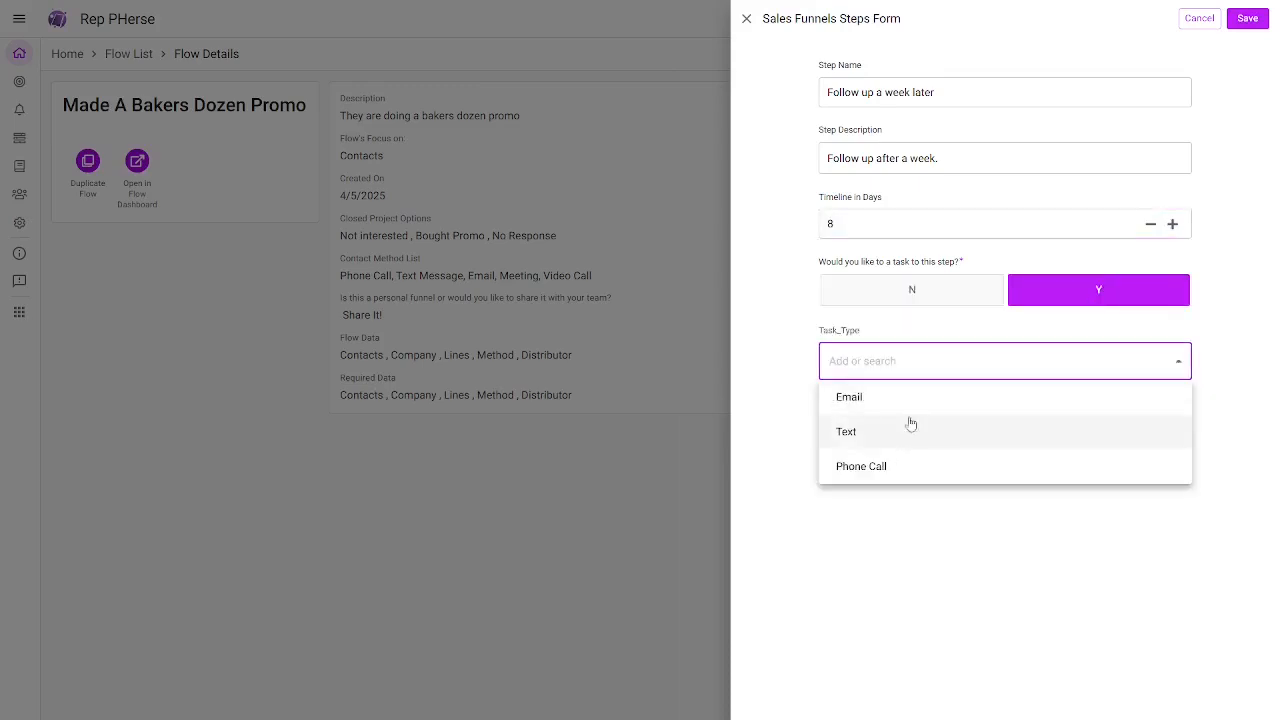
{"action": "left_click", "coordinate": [903, 407]}
Enter an email template for <<First_Name>> about last week's Made A promo information, with a blank line between "Thanks," and <<My_Name>>.
{"action": "right_click", "coordinate": [898, 430]}
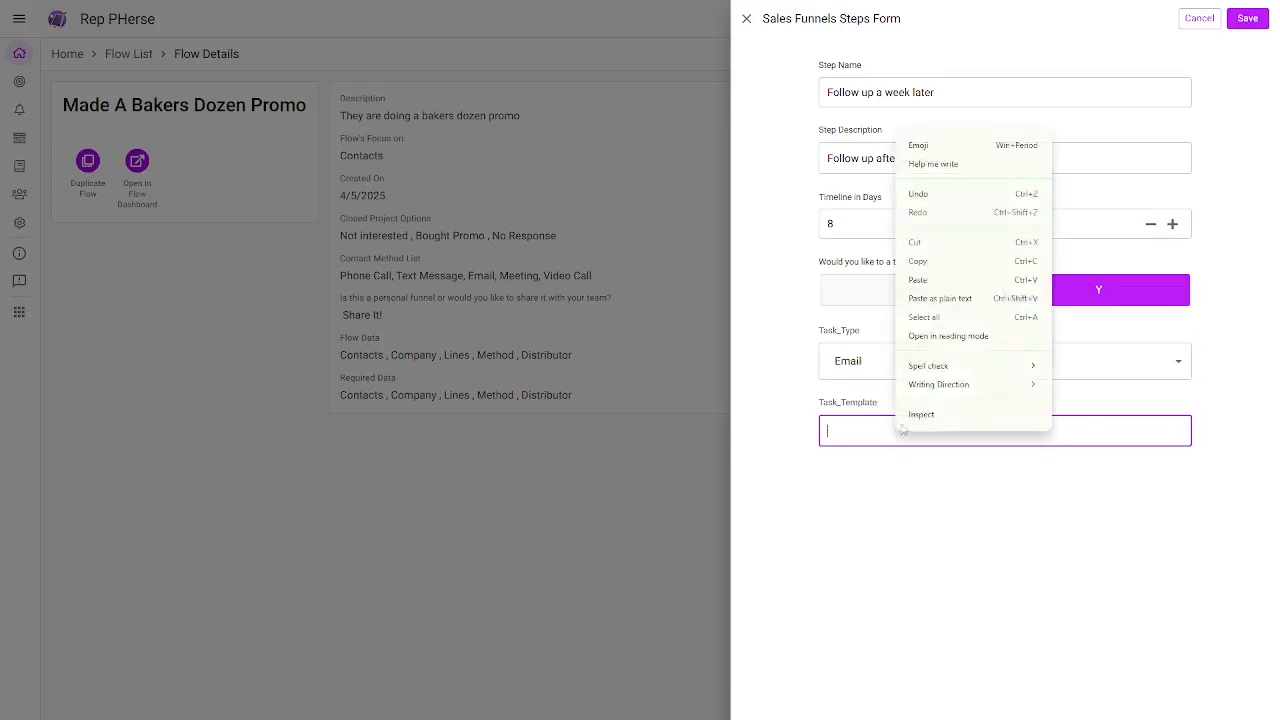
{"action": "left_click", "coordinate": [858, 440]}
{"action": "type", "text": "Dear <<First_Name>>,  I sent you some information on the promo from Made A last week.  I would hate for you to miss out on the opportunity to get this great product for a discount.  Let me know if you have any questions that I can answer for you. Thanks, <<My_Name>>"}
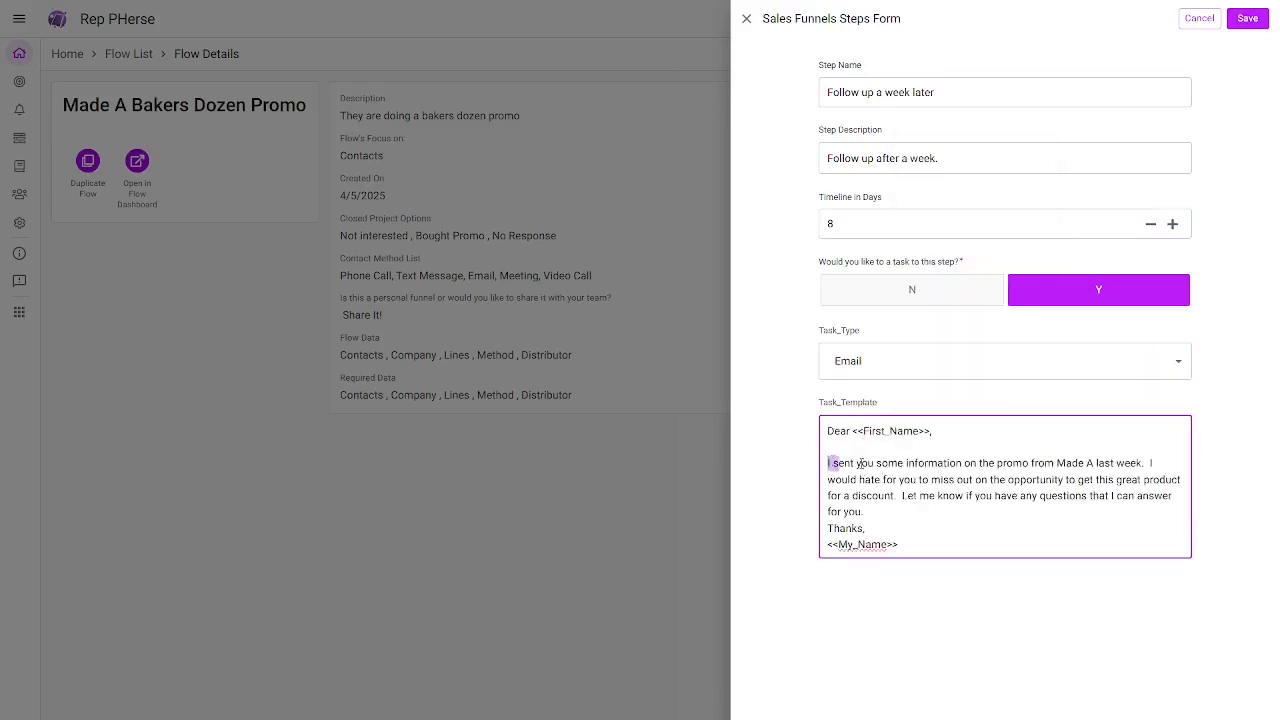
{"action": "left_click_drag", "start_coordinate": [828, 463], "coordinate": [951, 463]}
{"action": "left_click", "coordinate": [879, 530]}
{"action": "key", "text": "Return"}
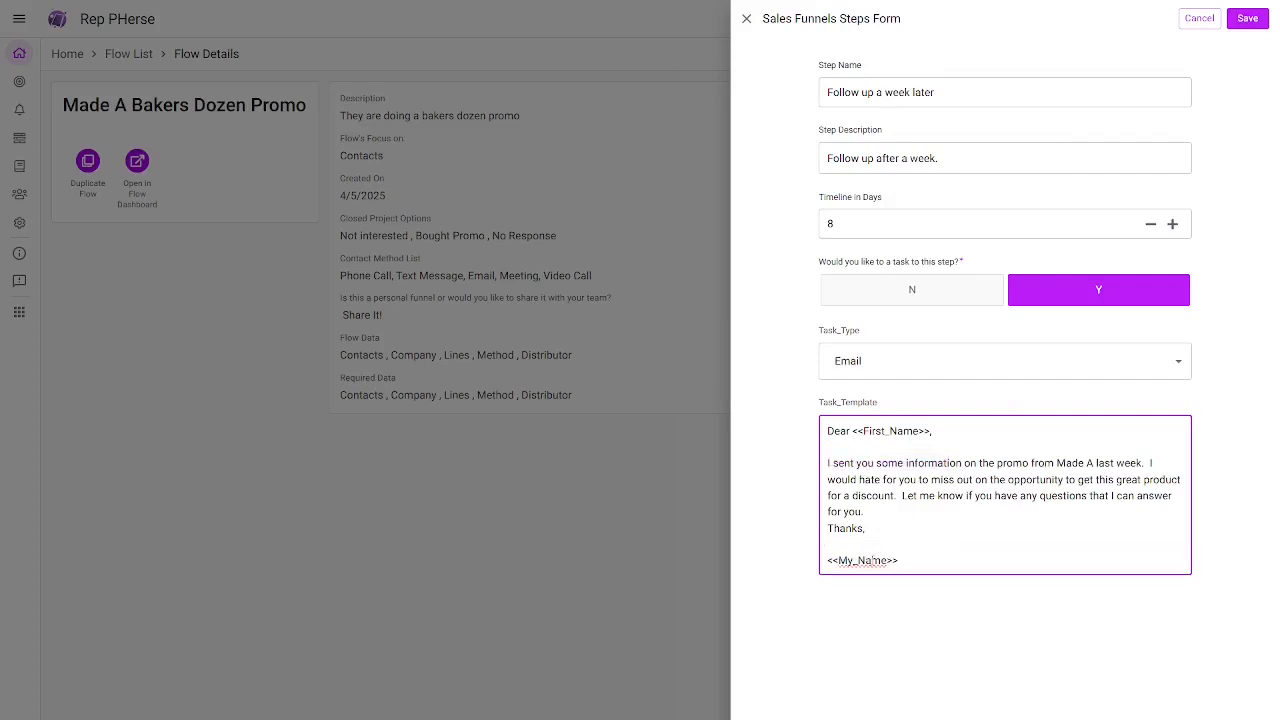
Adjust the line spacing around "Thanks," in the email template and save the "Follow up a week later" step.
{"action": "key", "text": "BackSpace"}
{"action": "key", "text": "Home"}
{"action": "key", "text": "Return"}
{"action": "left_click", "coordinate": [1247, 20]}
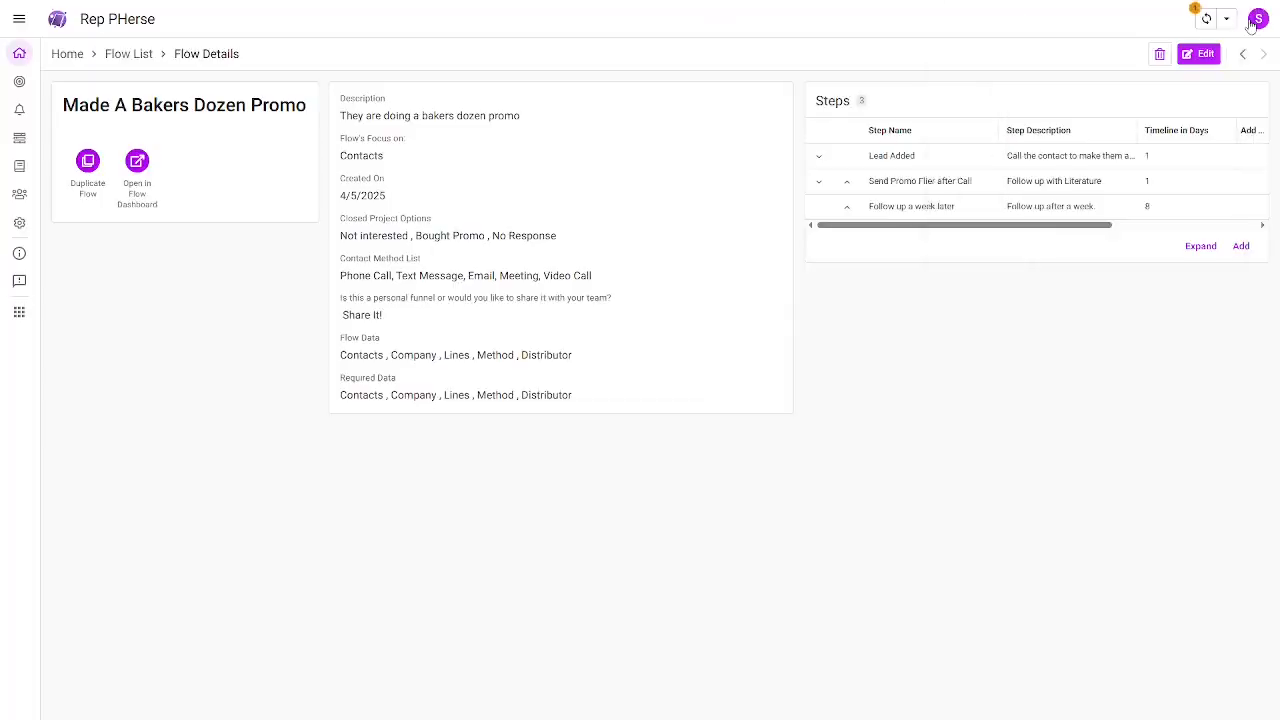
Start a fourth step for the flow and name it "Follow Up Later".
{"action": "left_click", "coordinate": [1240, 246]}
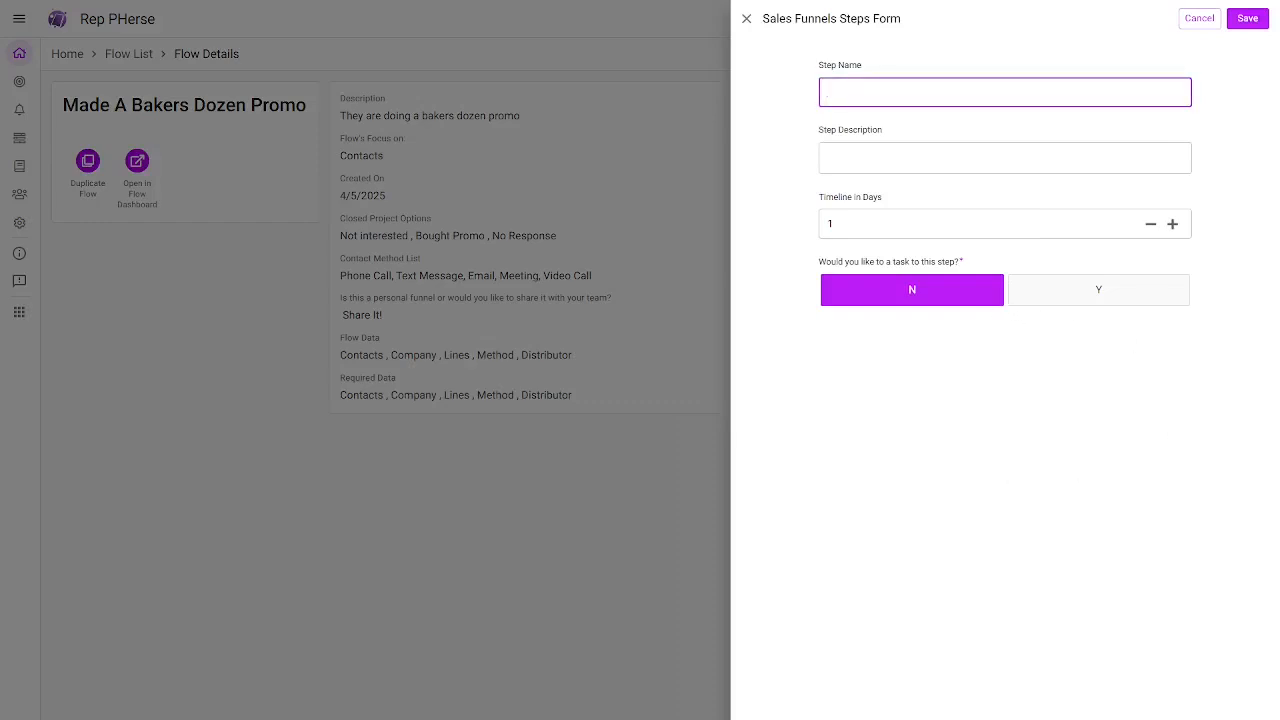
{"action": "left_click", "coordinate": [888, 90]}
{"action": "type", "text": "Follow Up Later"}
Describe the step as for contacts wanting follow-up at a later date, add a line about creating a task with a due date, and set 30 days.
{"action": "left_click", "coordinate": [903, 155]}
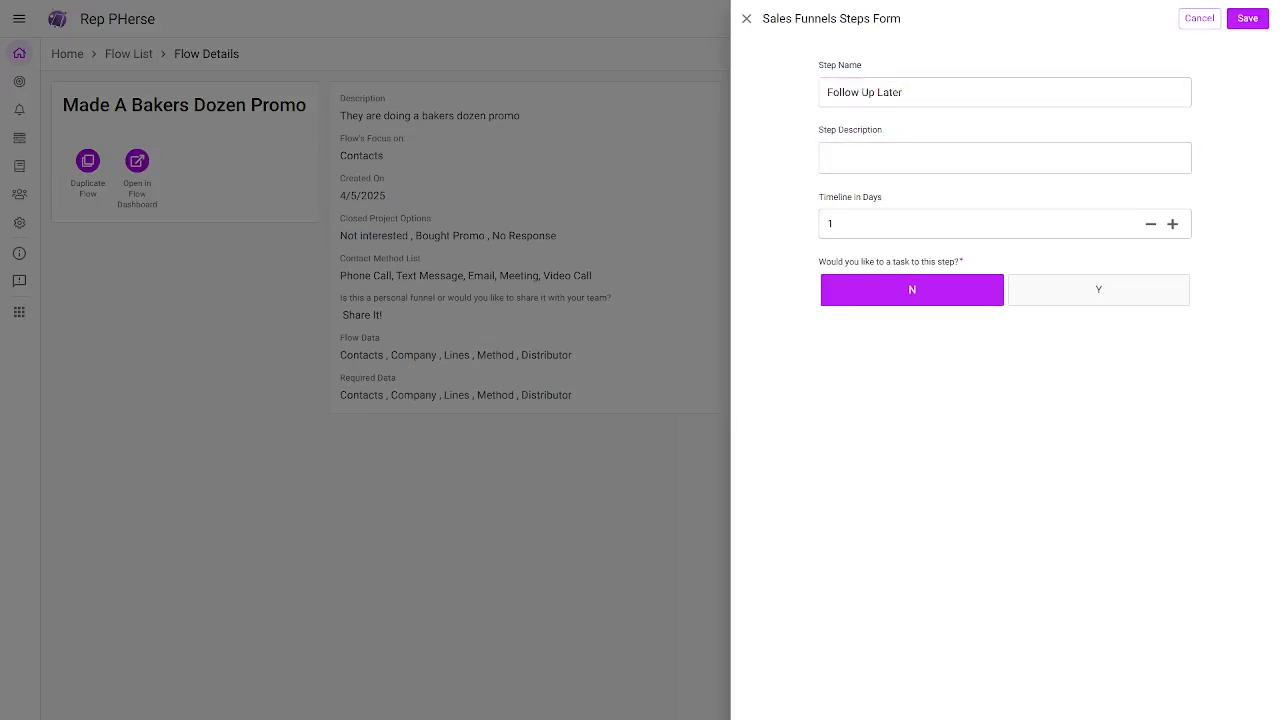
{"action": "left_click", "coordinate": [980, 157]}
{"action": "type", "text": "This step is used if at any point the contact responds and wants you to follow up at a later date. Create a task when placed here with a due date on it."}
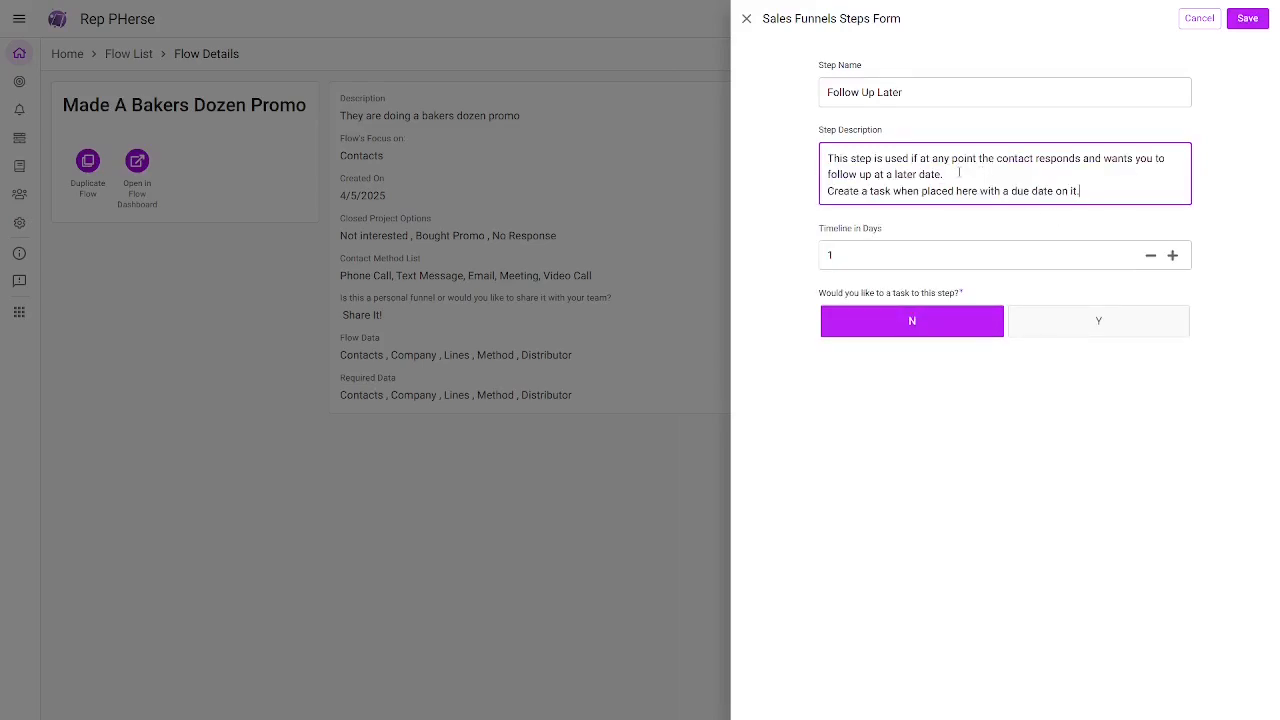
{"action": "left_click", "coordinate": [1012, 252]}
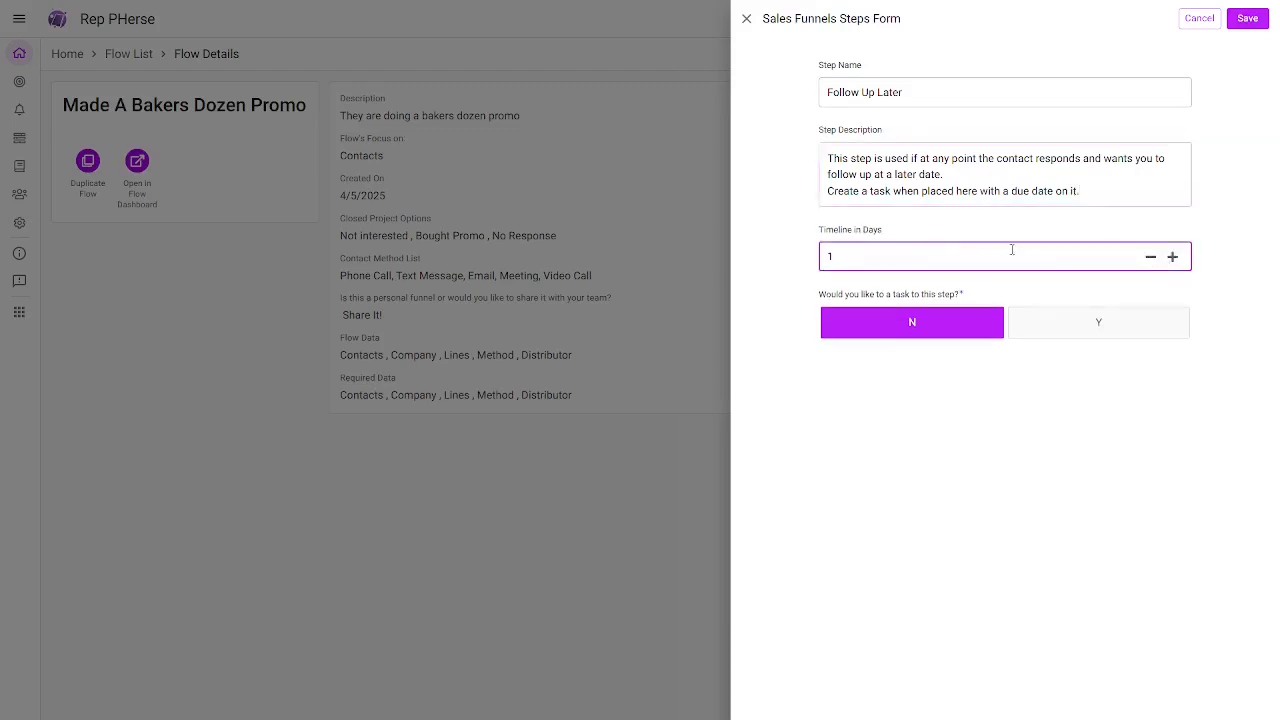
{"action": "type", "text": "30"}
{"action": "left_click", "coordinate": [795, 265]}
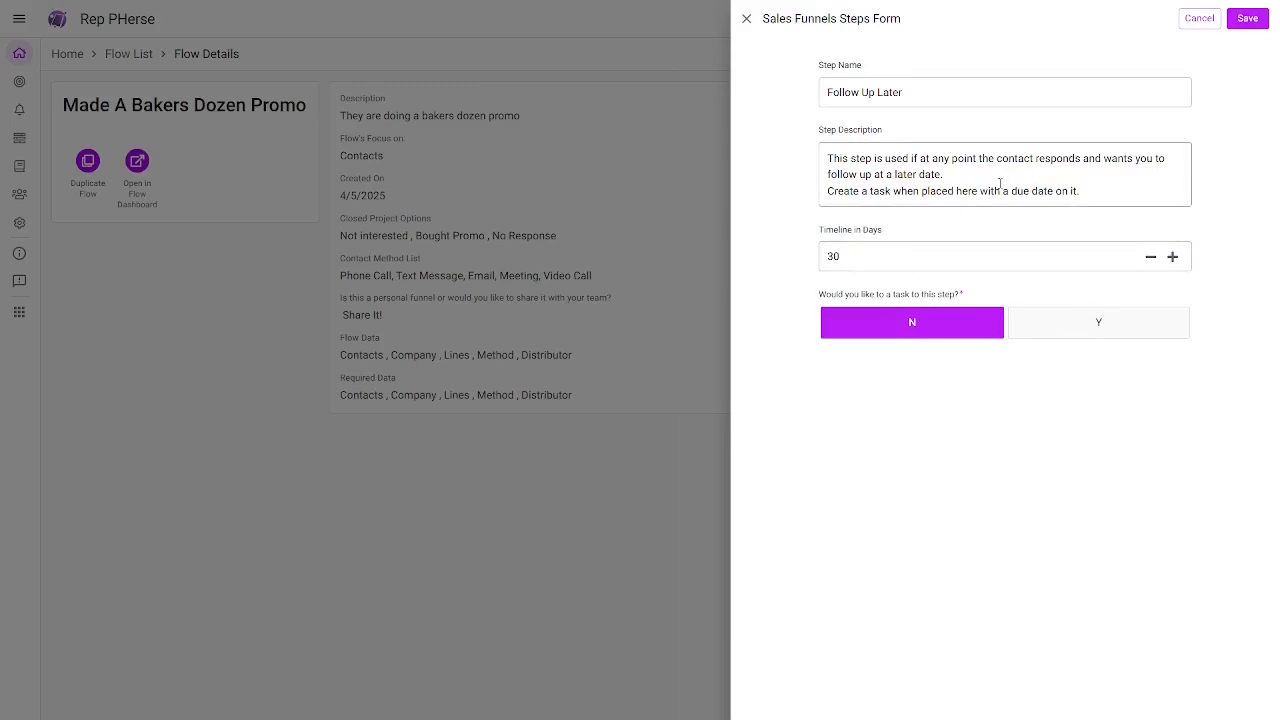
Put a blank line before "Create a task when placed here", mark that sentence with asterisks, and save the step.
{"action": "left_click", "coordinate": [961, 176]}
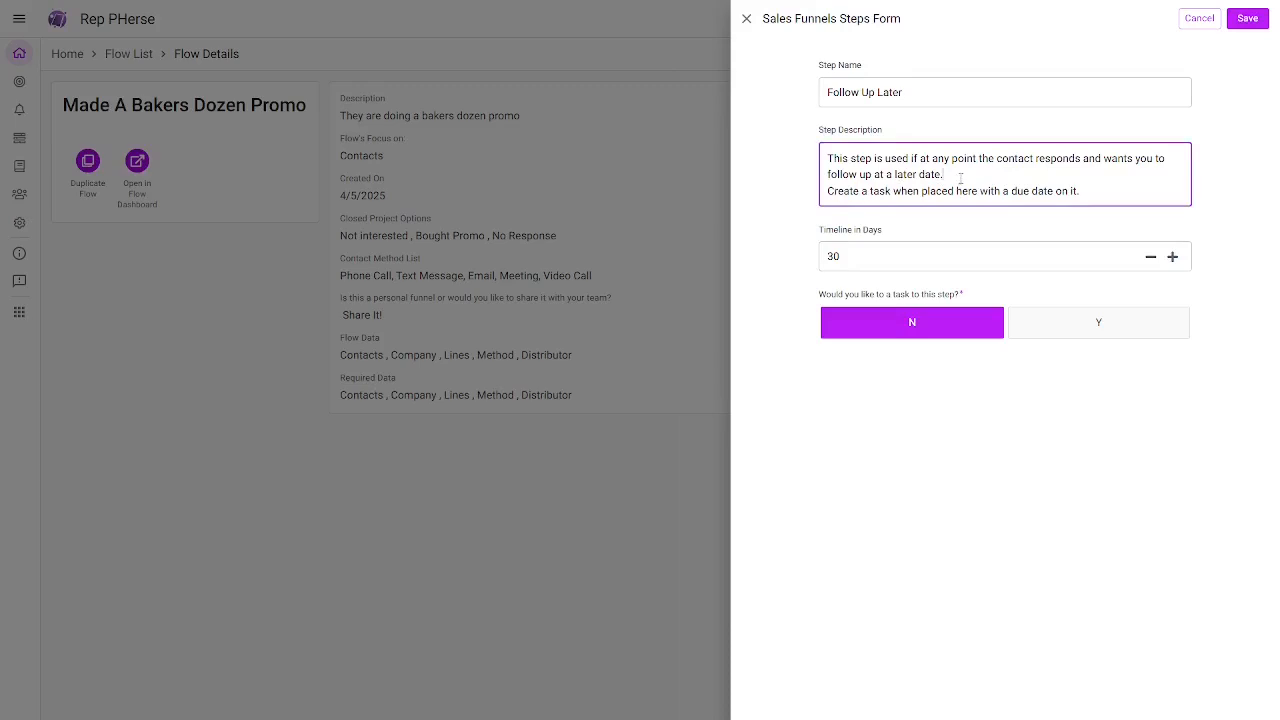
{"action": "key", "text": "Return"}
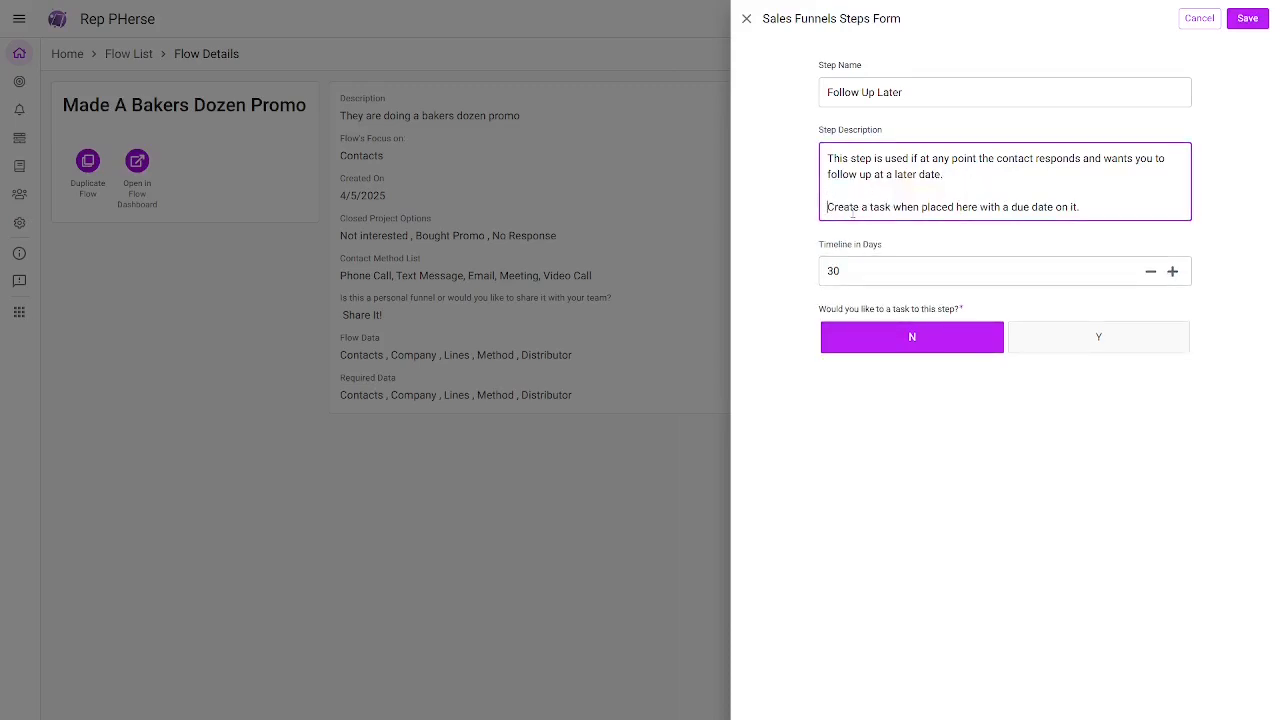
{"action": "type", "text": "**"}
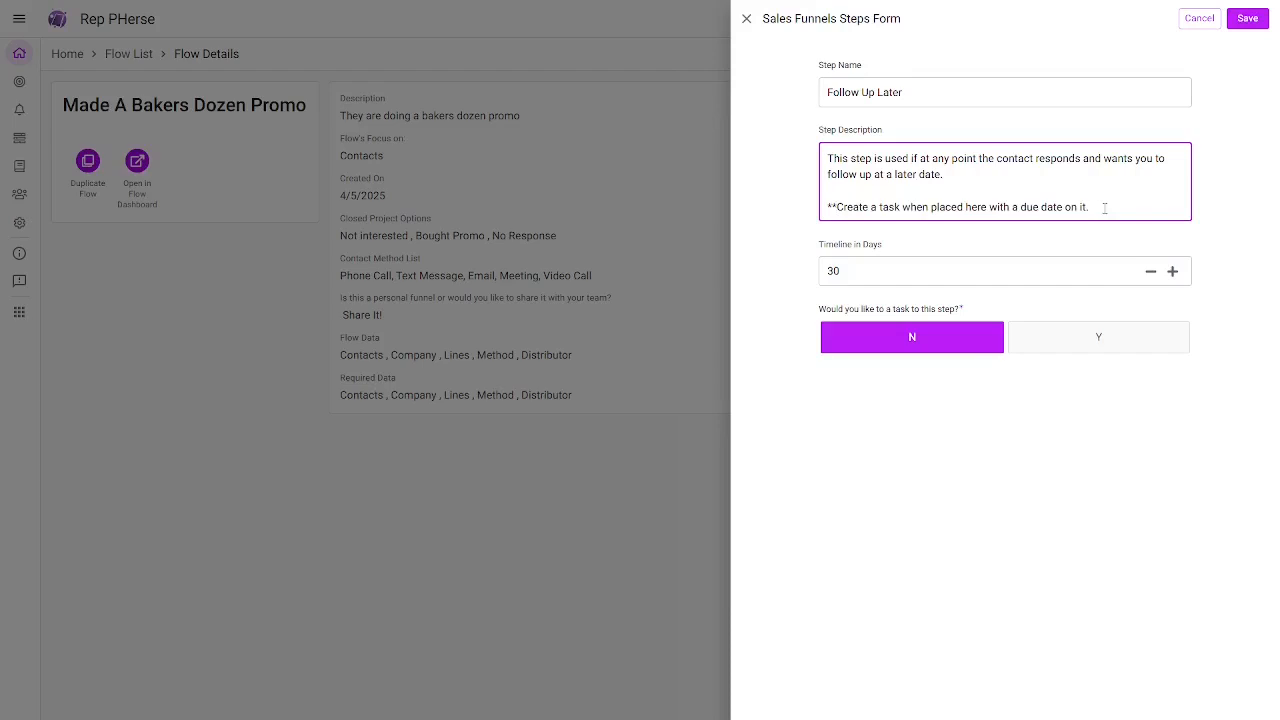
{"action": "type", "text": "*"}
{"action": "left_click", "coordinate": [1246, 20]}
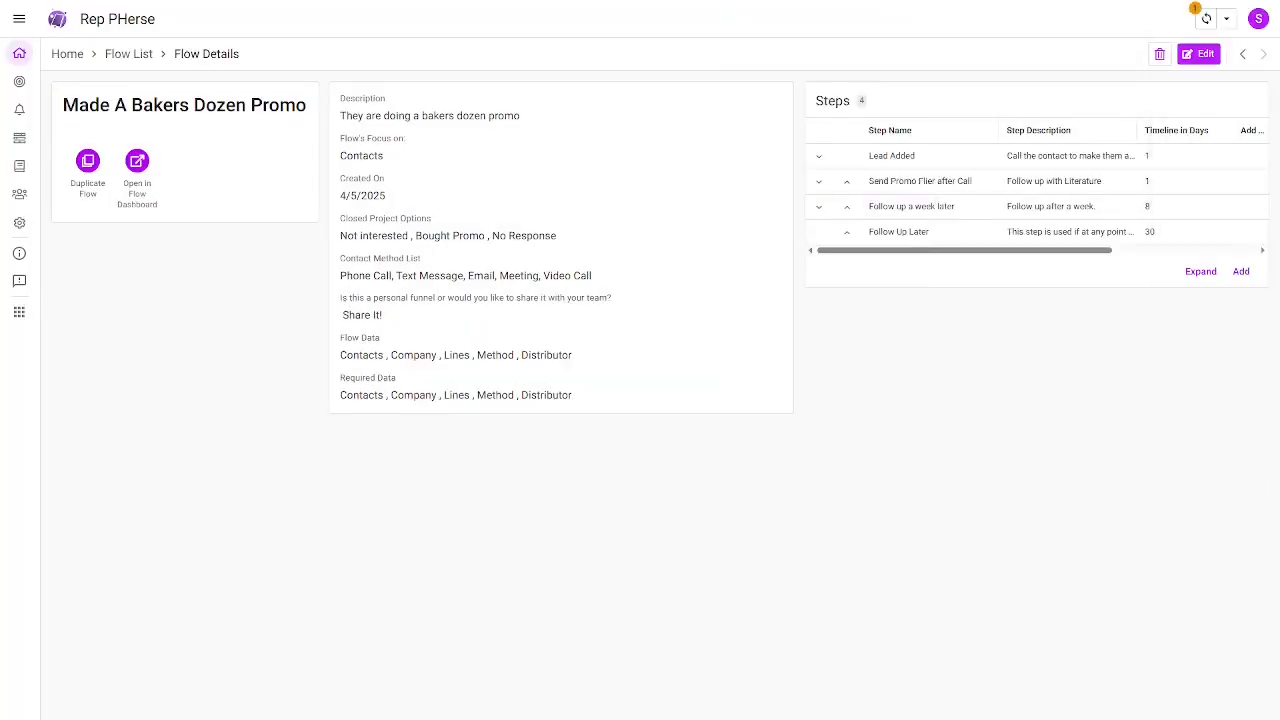
Start a step named "Remove From Flow" with the description "If no response has been made from the contact remove them from the Flow".
{"action": "left_click", "coordinate": [1241, 273]}
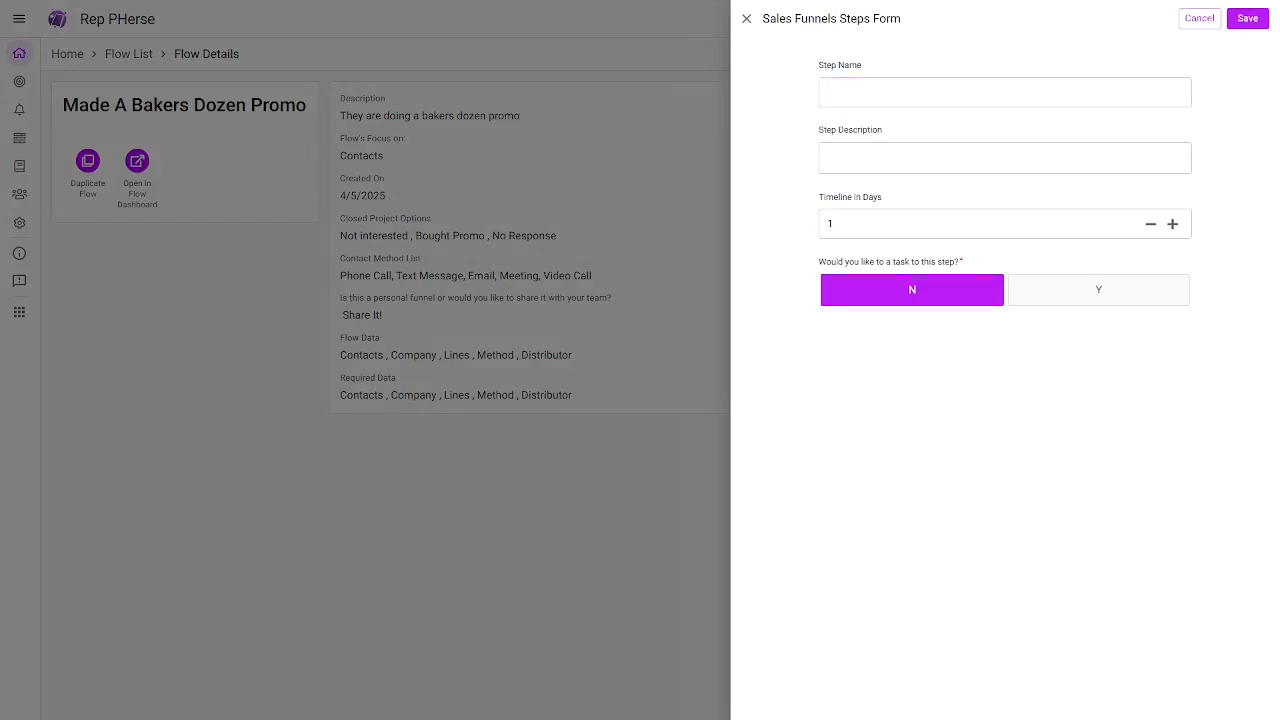
{"action": "left_click", "coordinate": [874, 92]}
{"action": "type", "text": "Remove From Flow"}
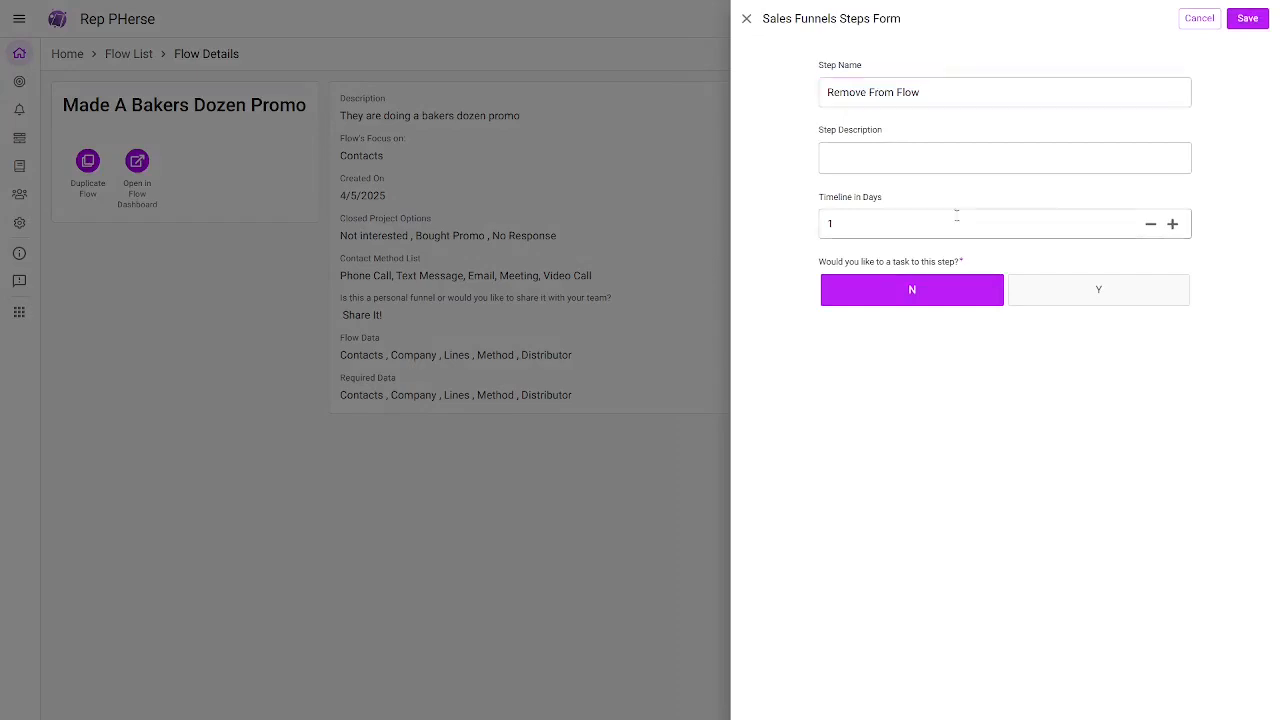
{"action": "left_click", "coordinate": [886, 166]}
{"action": "type", "text": "If no response has been made from the contact remove them from the Flow"}
Set the new step's timeline to 8 days, save it, and move it above "Follow Up Later" in the step order.
{"action": "left_click", "coordinate": [902, 241]}
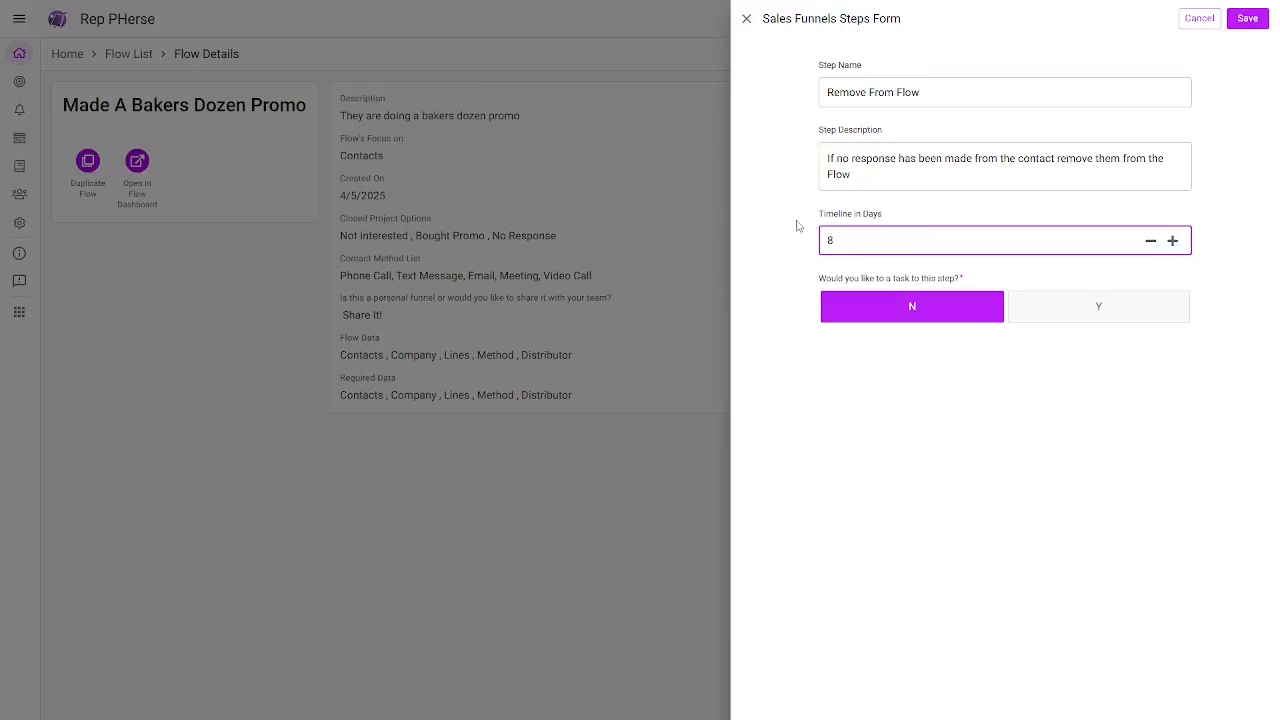
{"action": "left_click", "coordinate": [797, 262]}
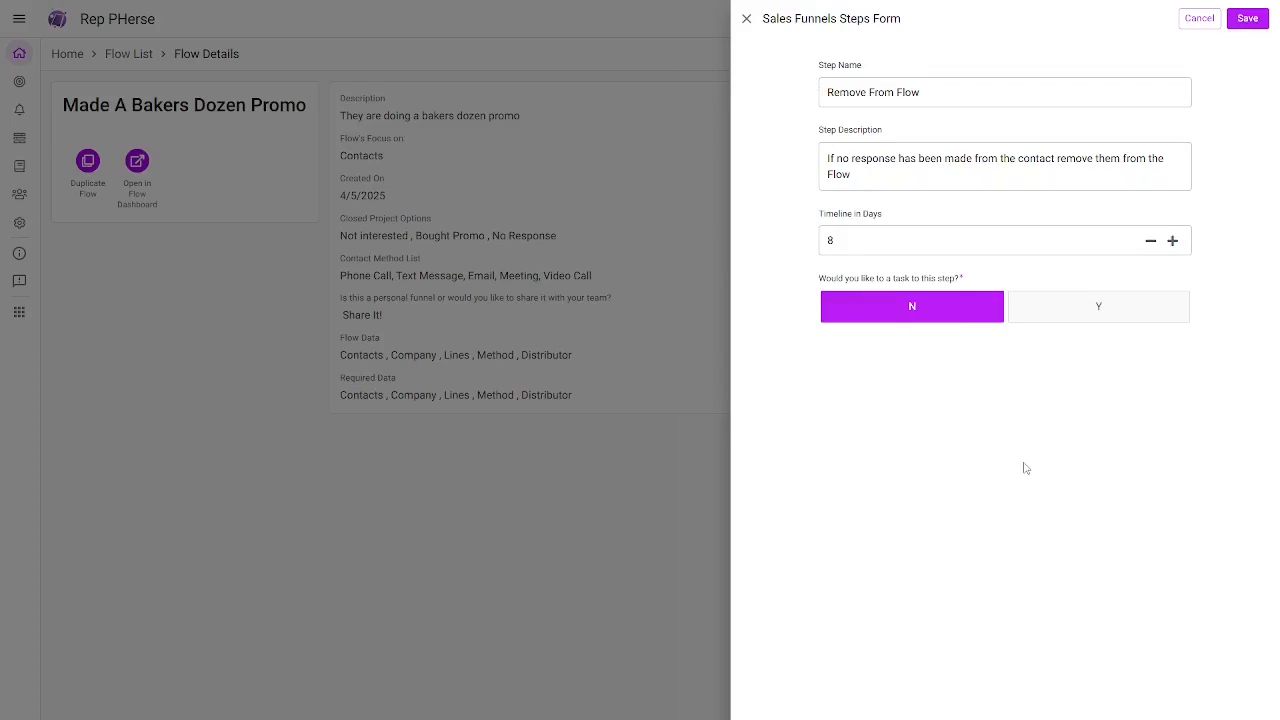
{"action": "left_click", "coordinate": [1247, 18]}
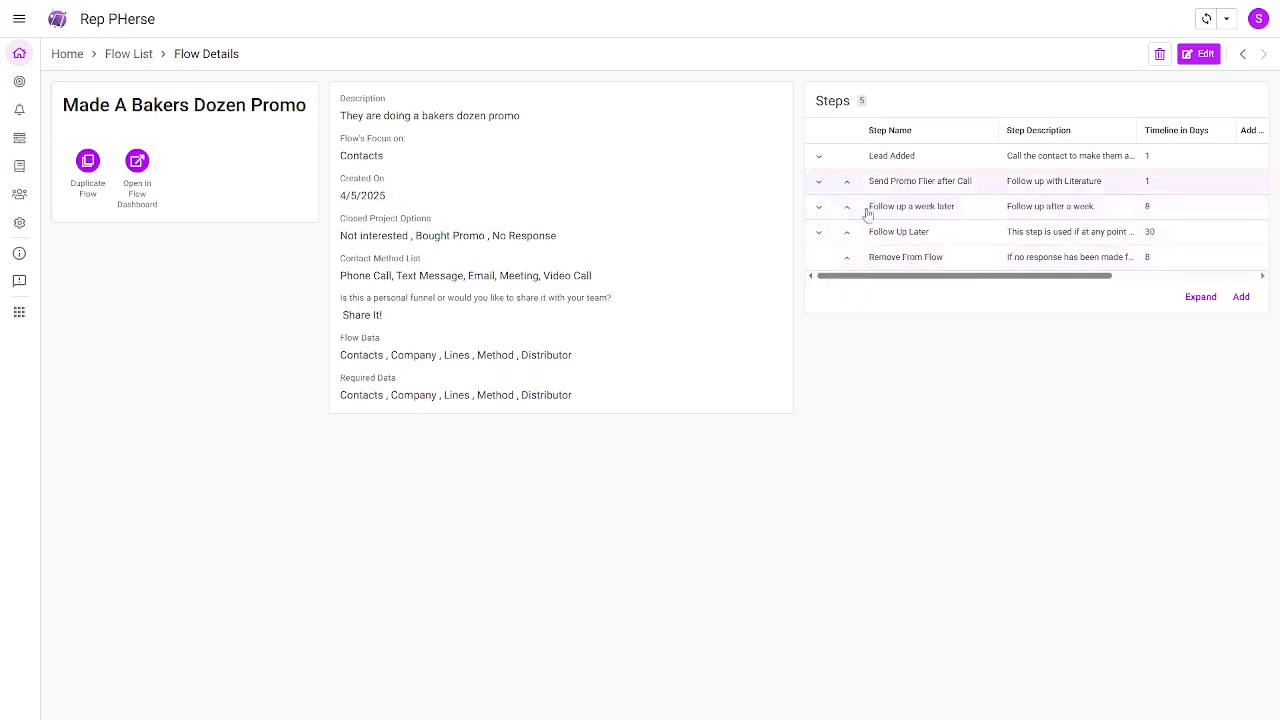
{"action": "left_click", "coordinate": [847, 262]}
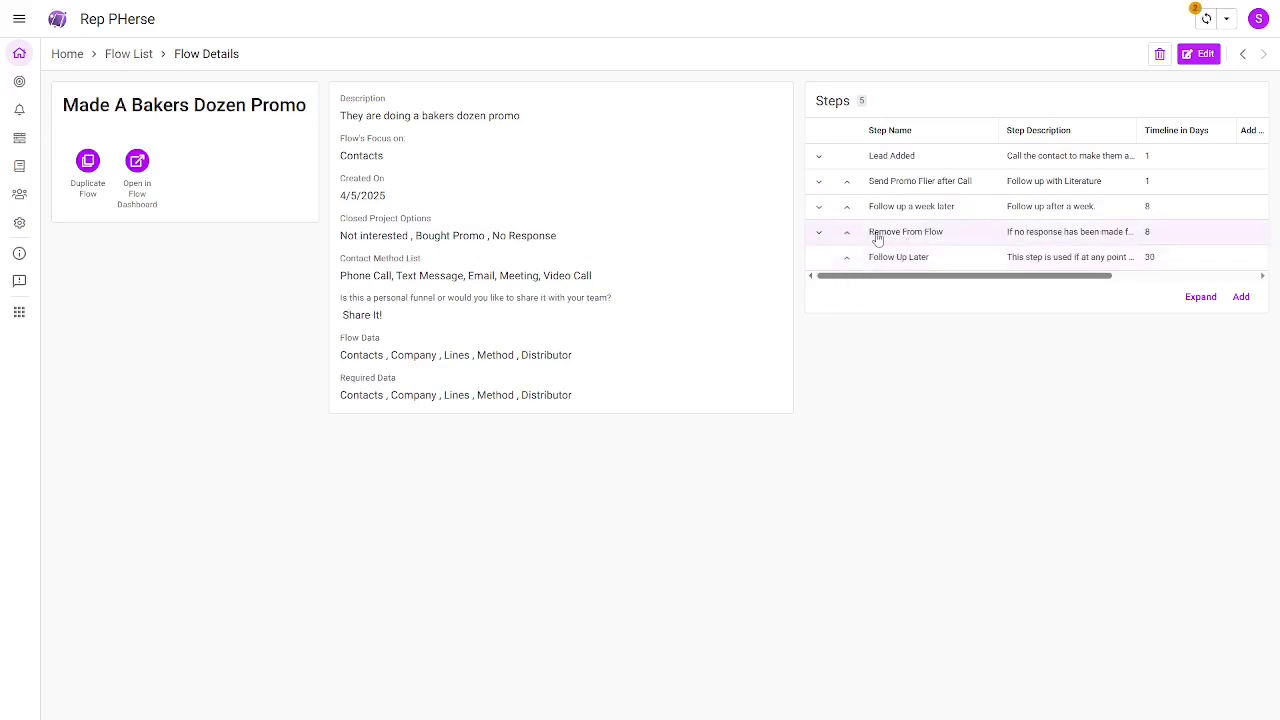